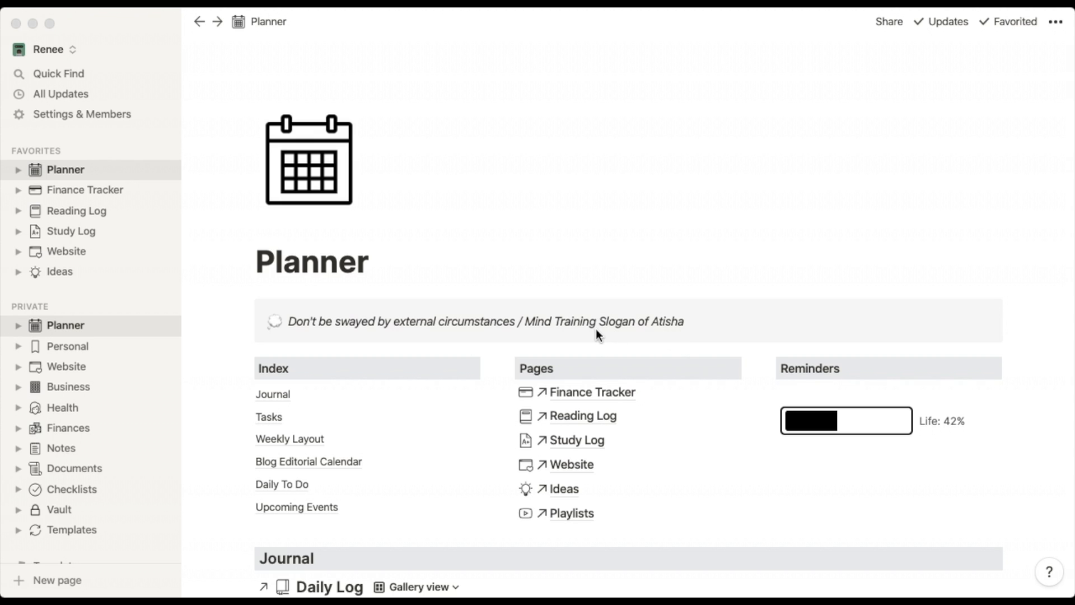
# Jump down to the Planner's Tasks section, then scroll back up.
pyautogui.scroll(-3, 597, 332)
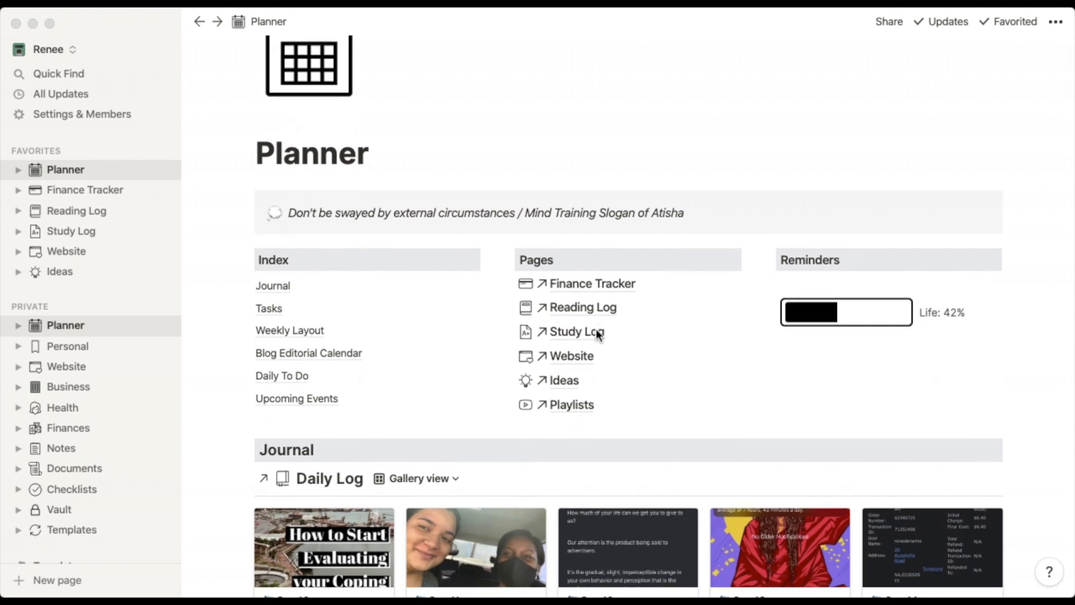
pyautogui.scroll(-1, 596, 331)
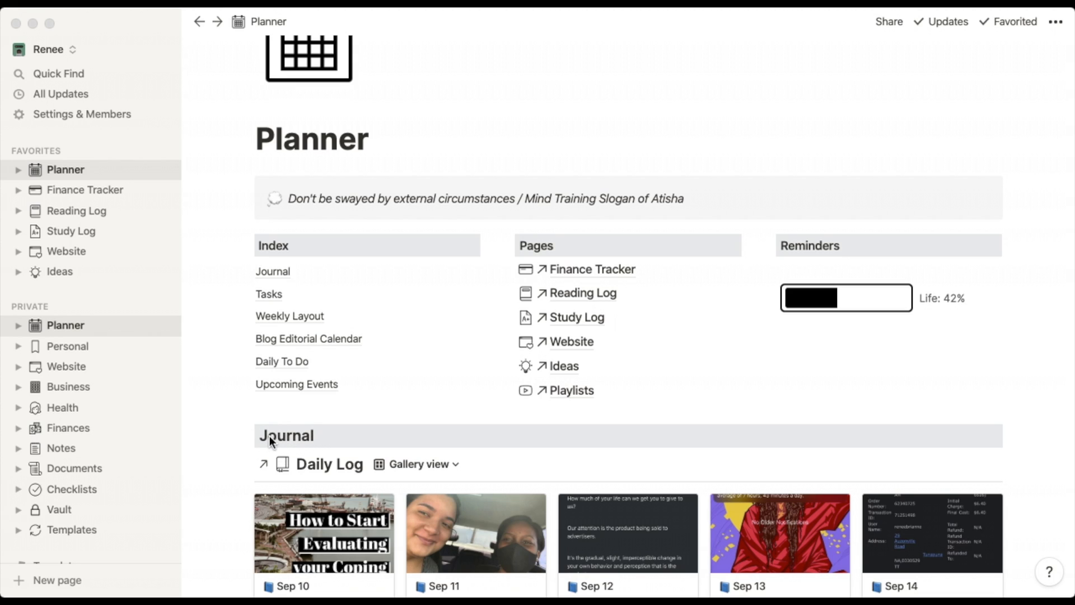
pyautogui.click(267, 298)
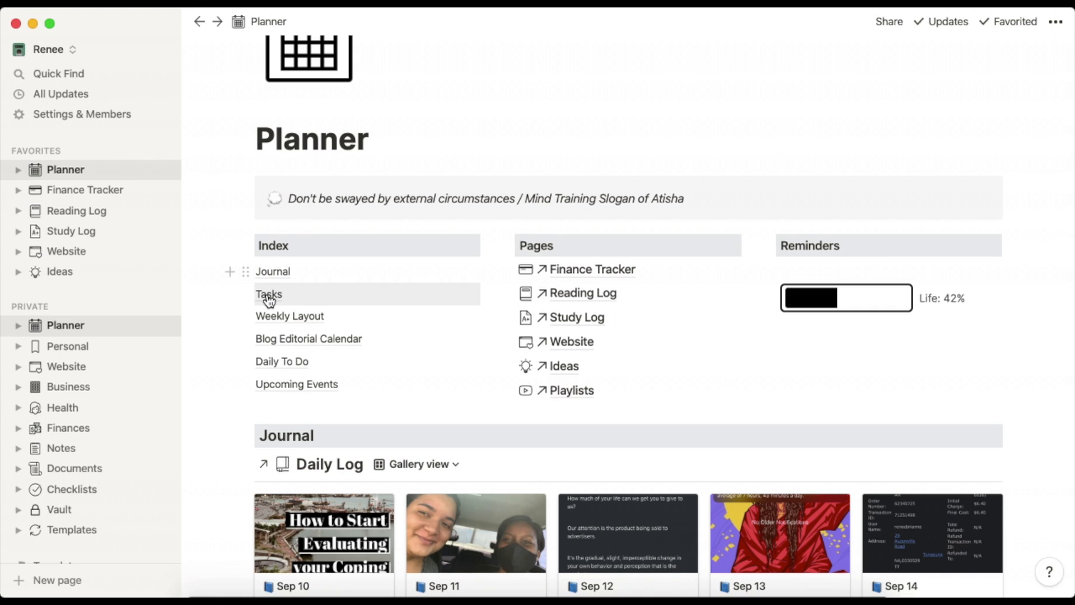
pyautogui.click(269, 299)
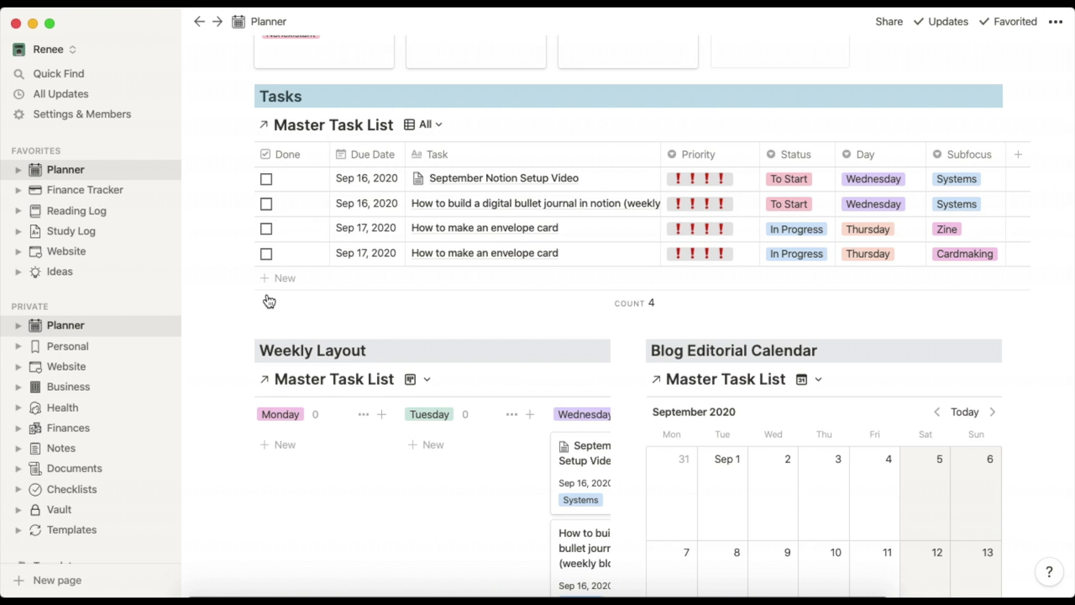
pyautogui.scroll(5, 457, 440)
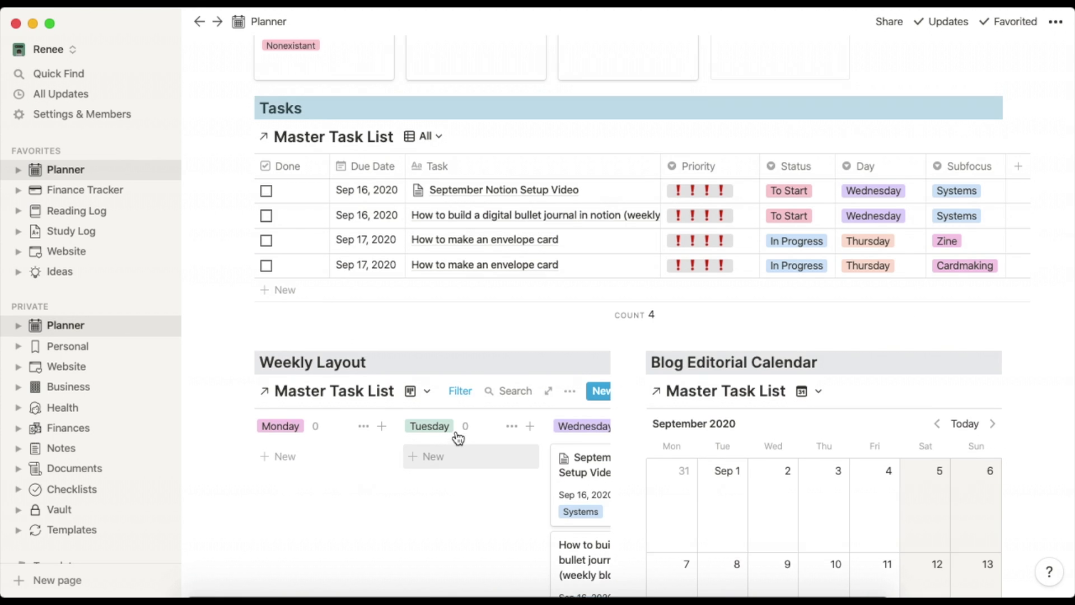
pyautogui.scroll(10, 457, 439)
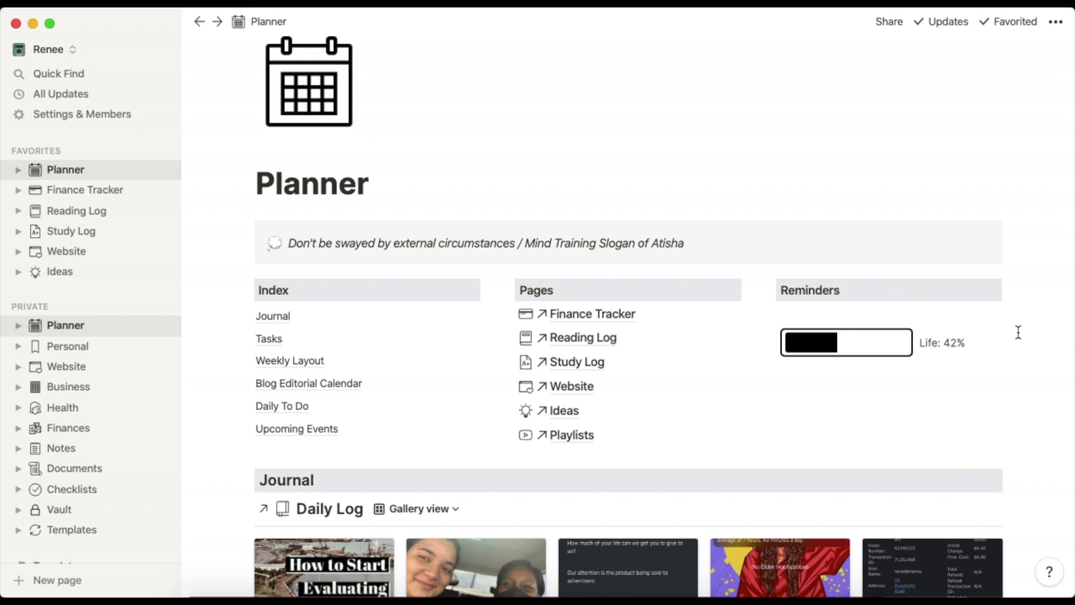
# Create a new Daily Log gallery entry dated Sep 16, 2020 and open it.
pyautogui.scroll(-5, 1019, 332)
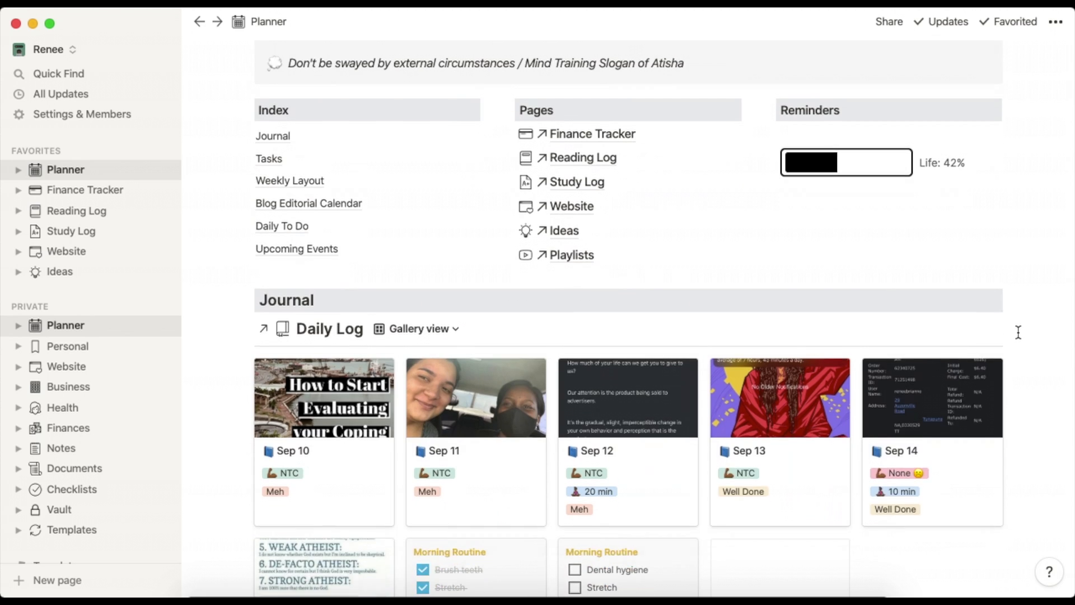
pyautogui.scroll(-5, 1019, 332)
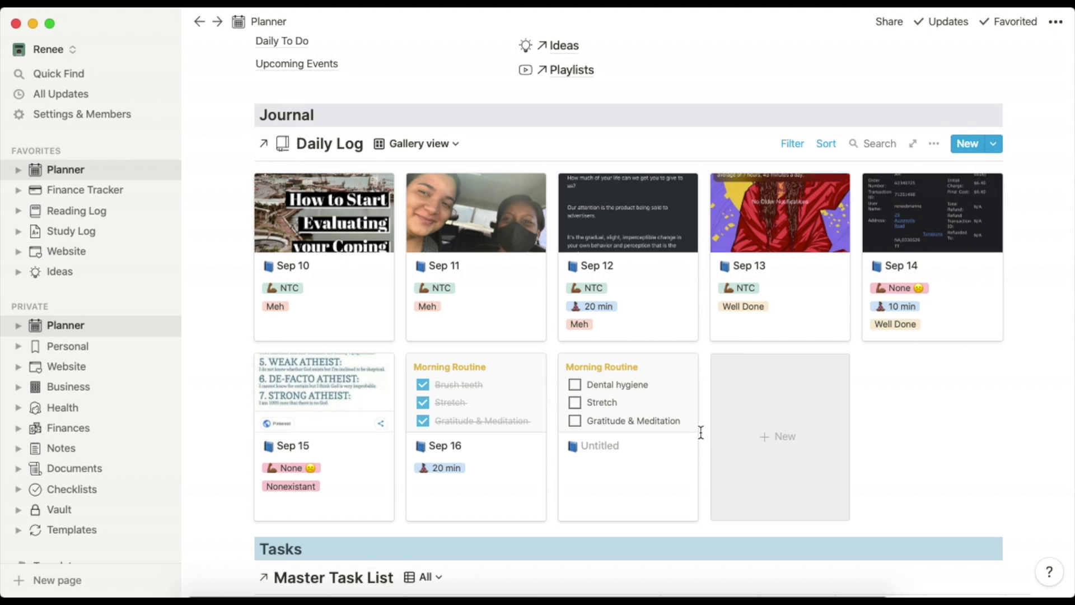
pyautogui.click(747, 398)
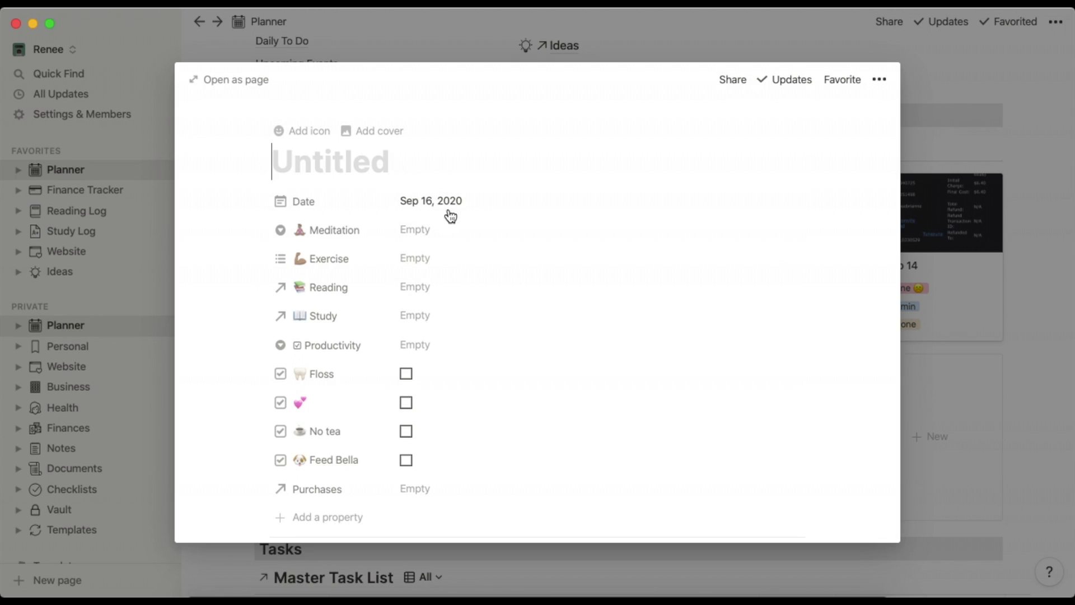
pyautogui.scroll(-1, 438, 177)
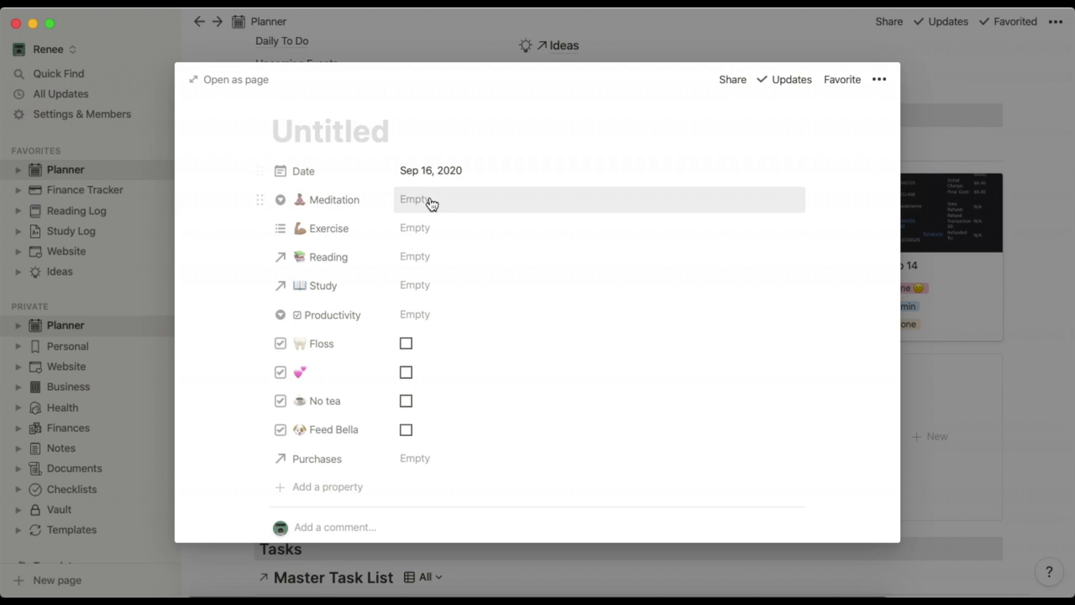
# Preview the Meditation, Exercise and Reading options, leaving each empty.
pyautogui.click(430, 203)
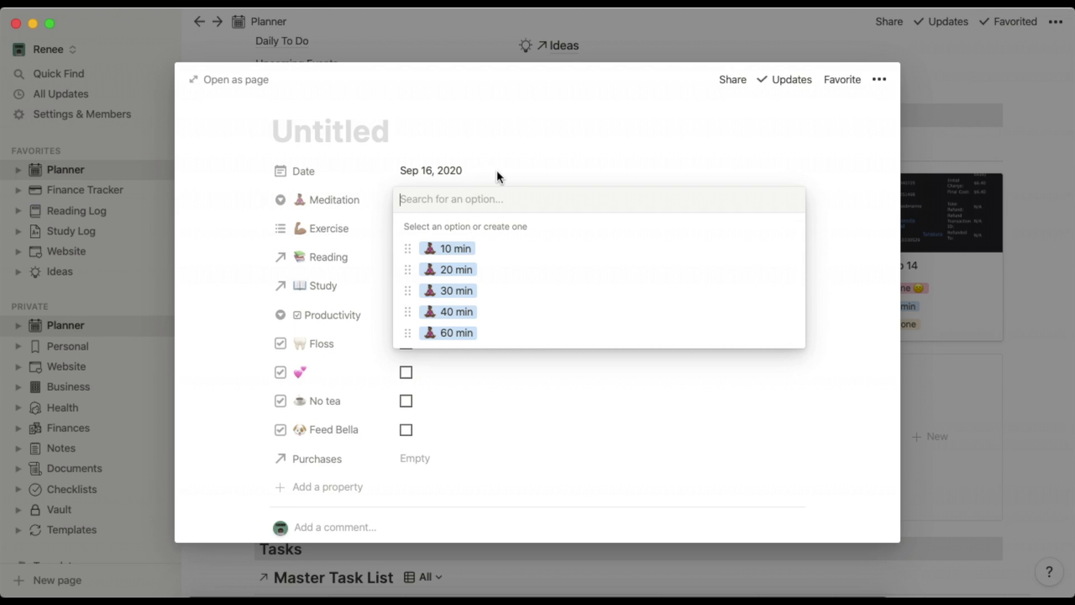
pyautogui.click(497, 174)
pyautogui.click(437, 226)
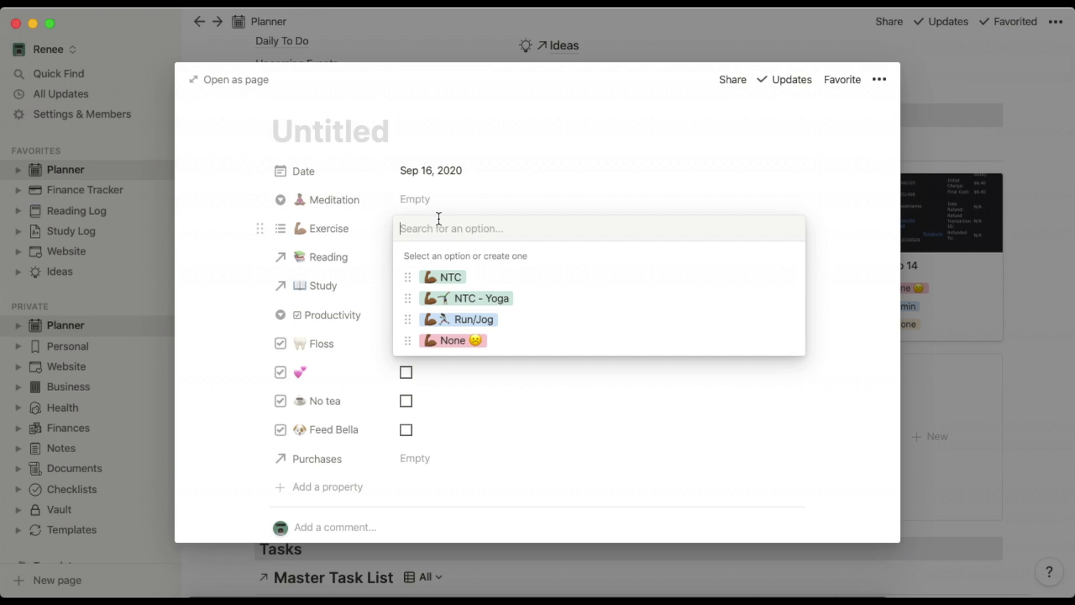
pyautogui.click(529, 197)
pyautogui.scroll(-2, 525, 197)
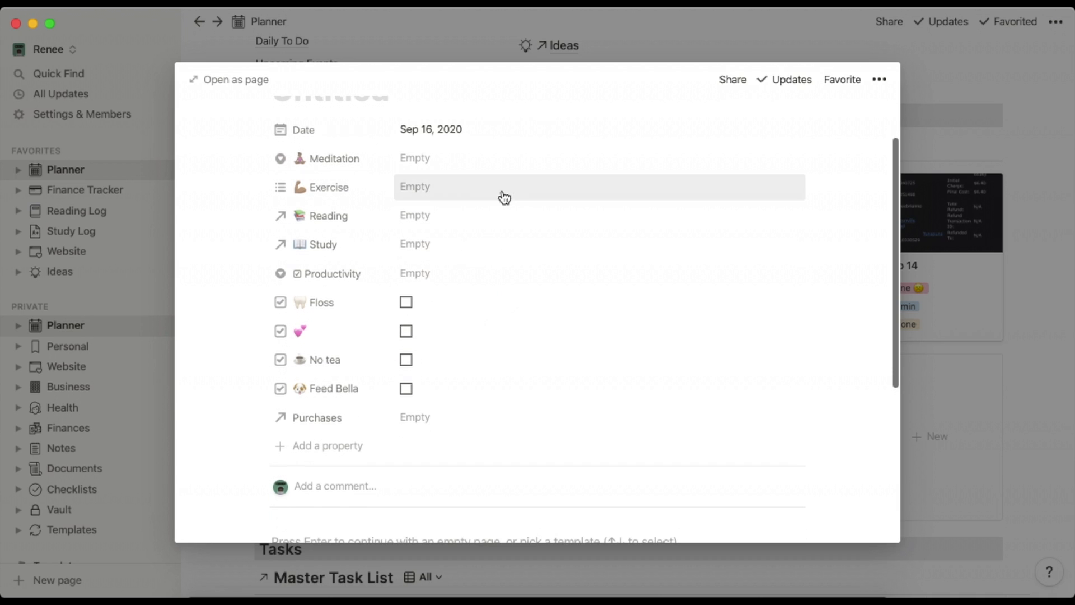
pyautogui.click(468, 215)
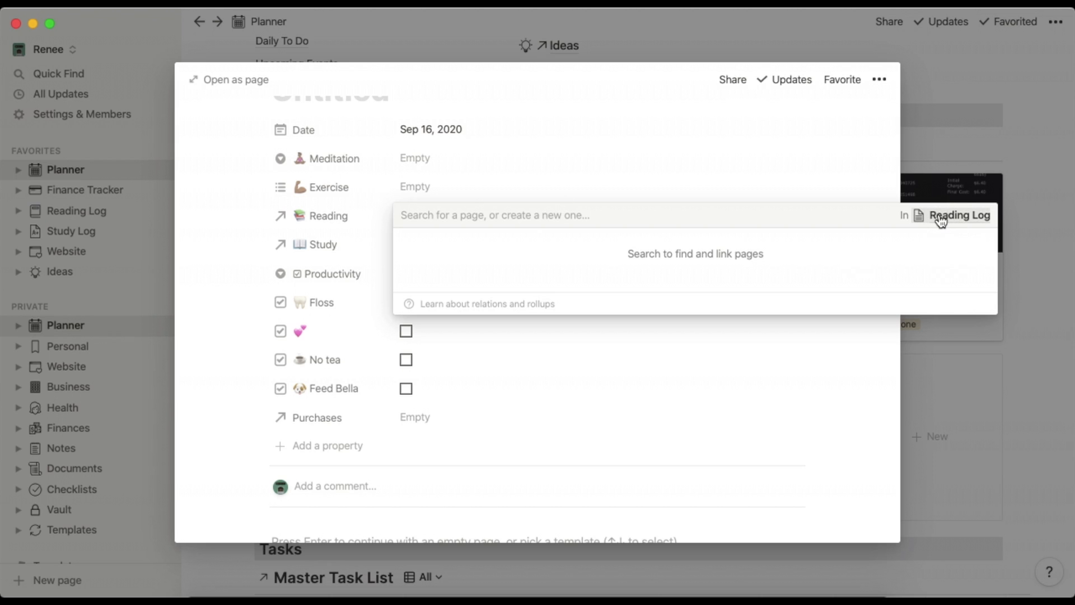
pyautogui.click(632, 185)
# Check Productivity and Purchases without choosing, then apply the New Daily Log template.
pyautogui.scroll(-2, 420, 250)
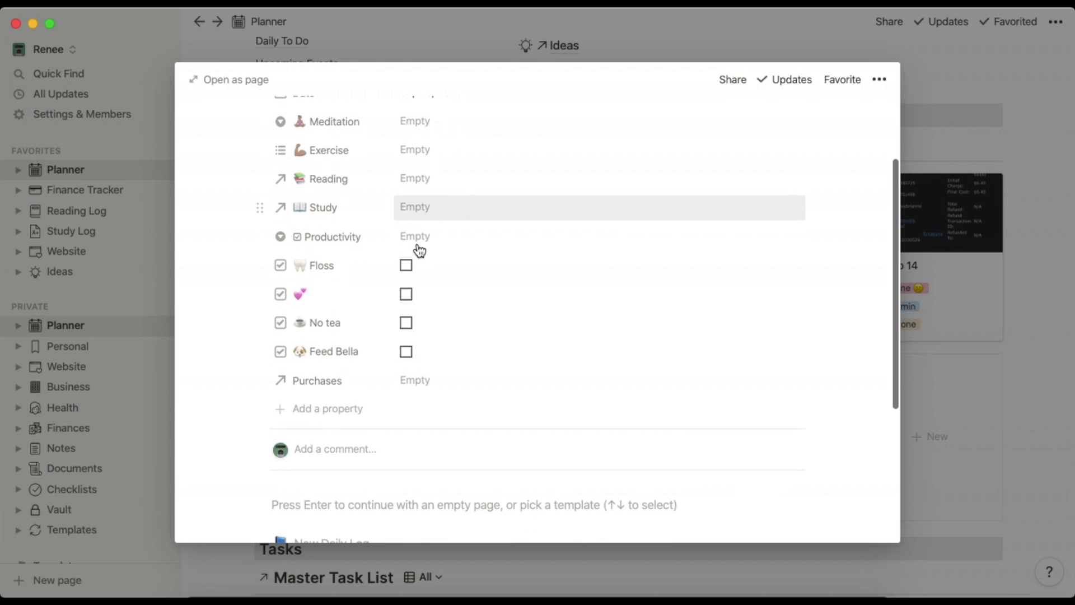
pyautogui.click(416, 233)
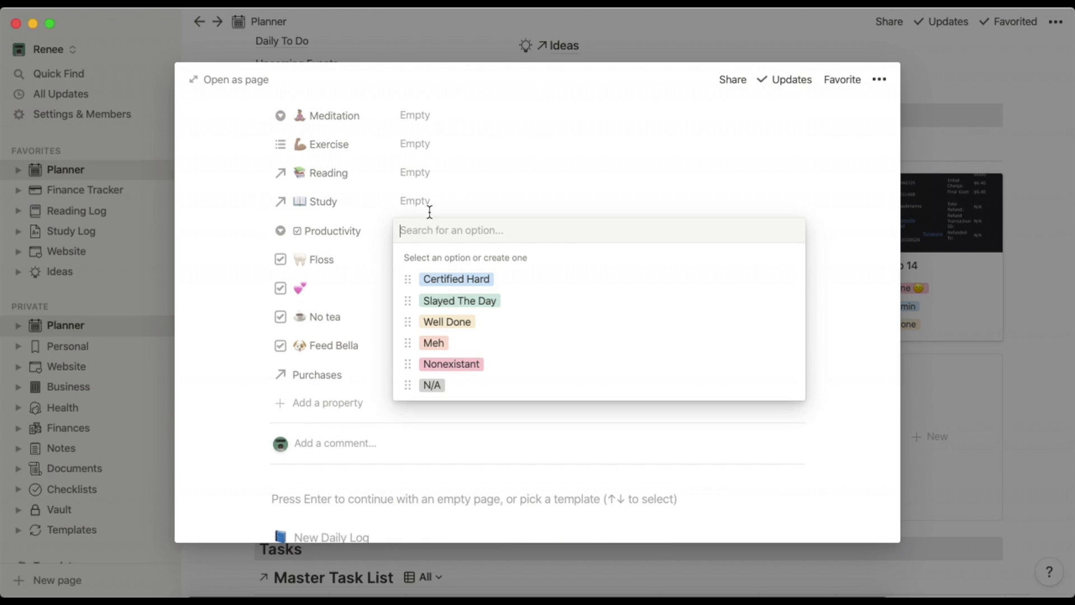
pyautogui.click(503, 157)
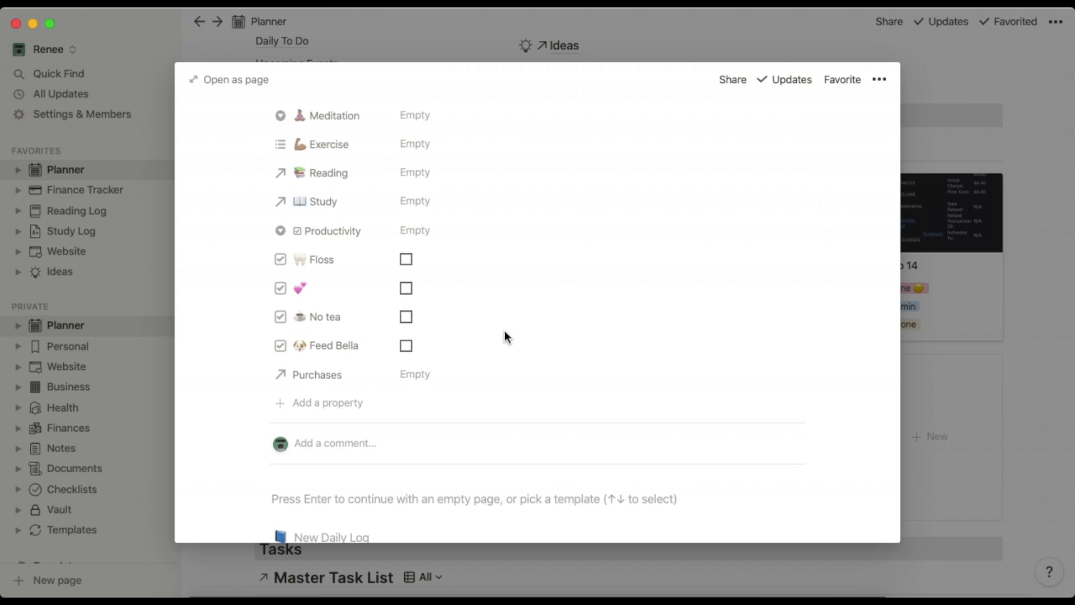
pyautogui.scroll(-3, 505, 332)
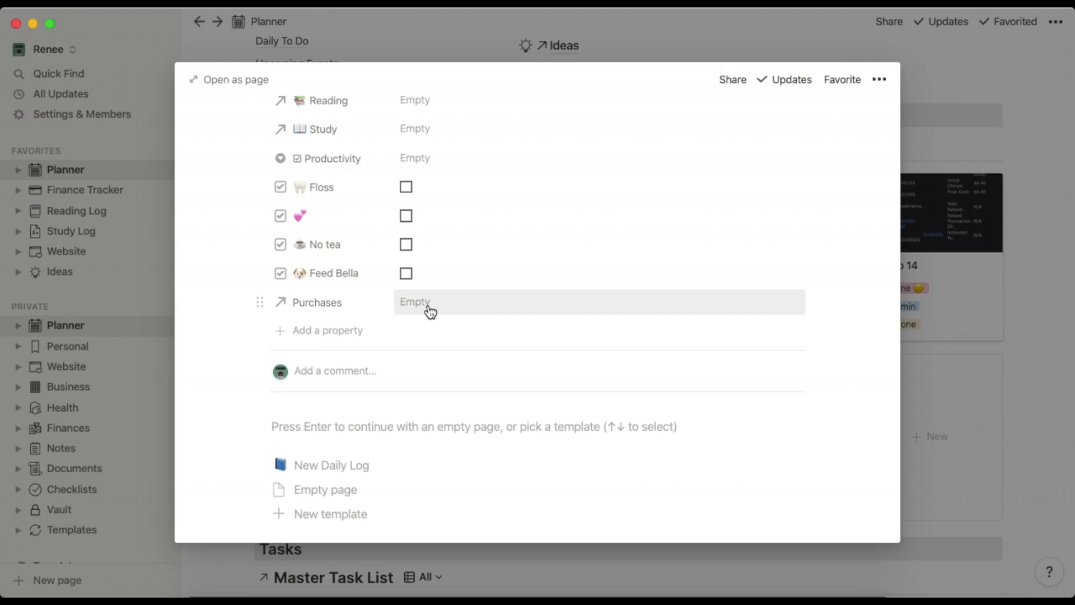
pyautogui.click(419, 303)
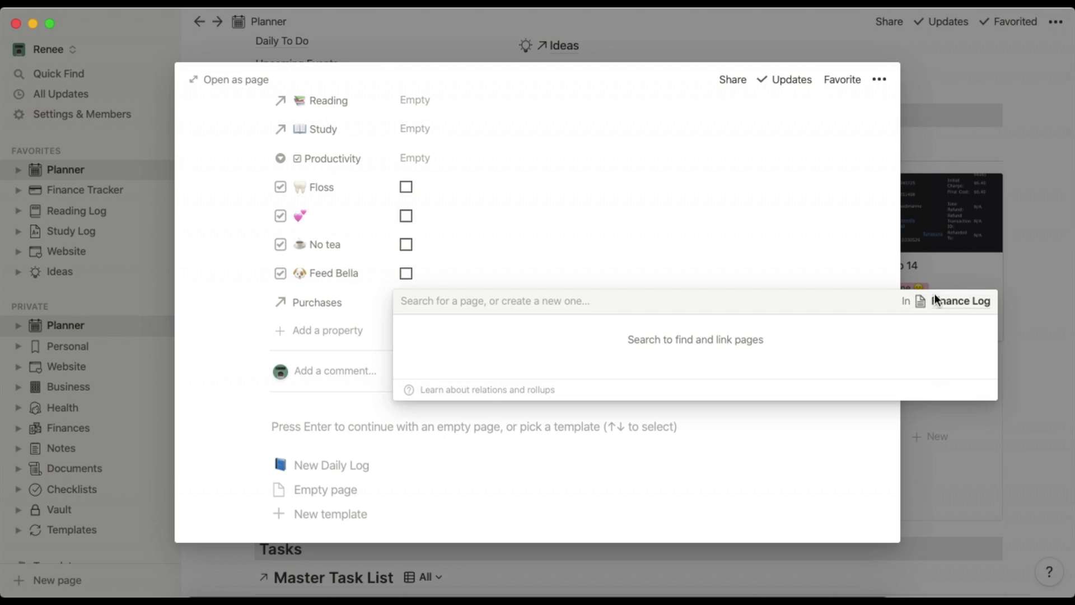
pyautogui.click(701, 251)
pyautogui.scroll(-5, 701, 254)
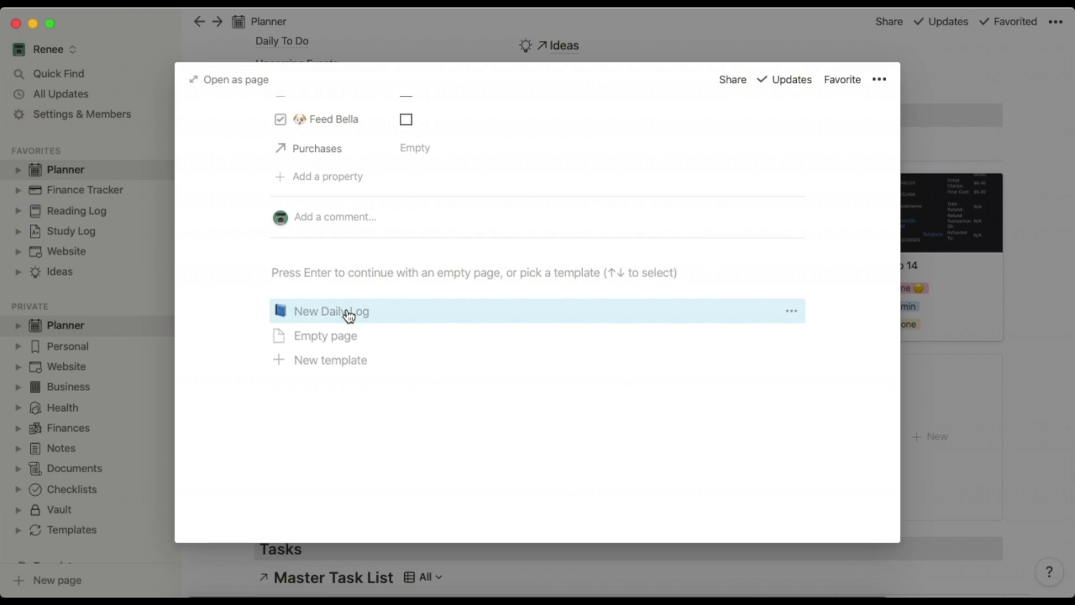
pyautogui.click(347, 311)
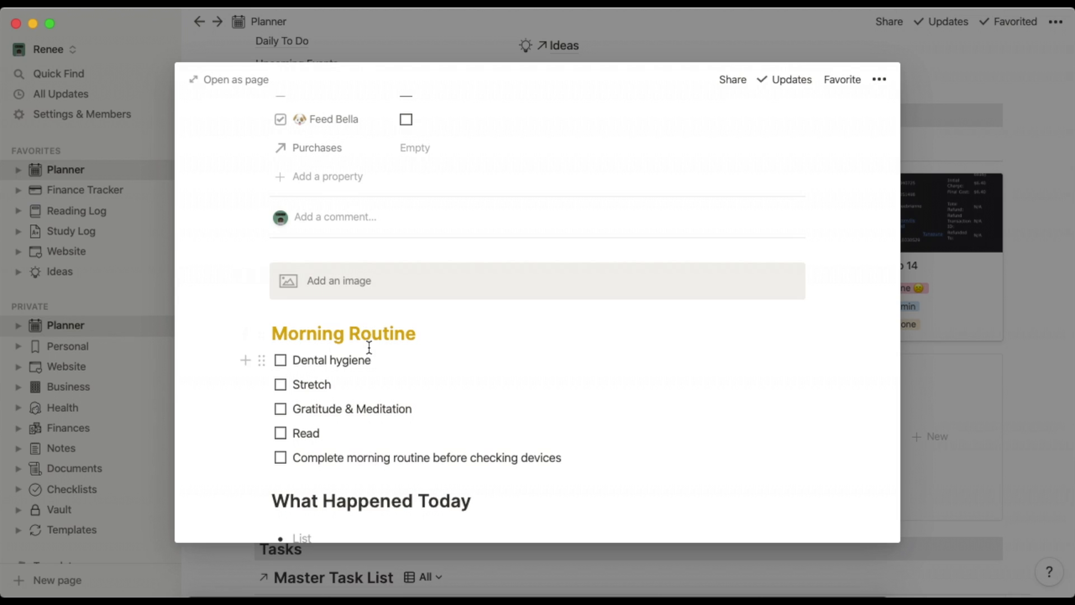
# Tick and untick Dental hygiene, Stretch and Gratitude & Meditation in the Morning Routine.
pyautogui.scroll(-3, 368, 347)
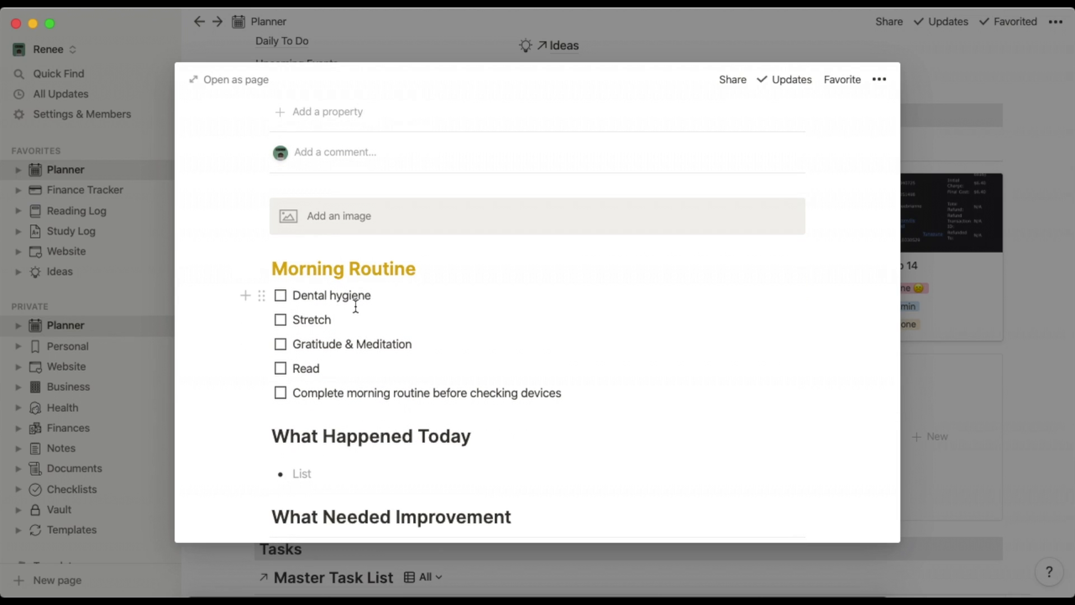
pyautogui.scroll(-1, 330, 291)
pyautogui.click(281, 266)
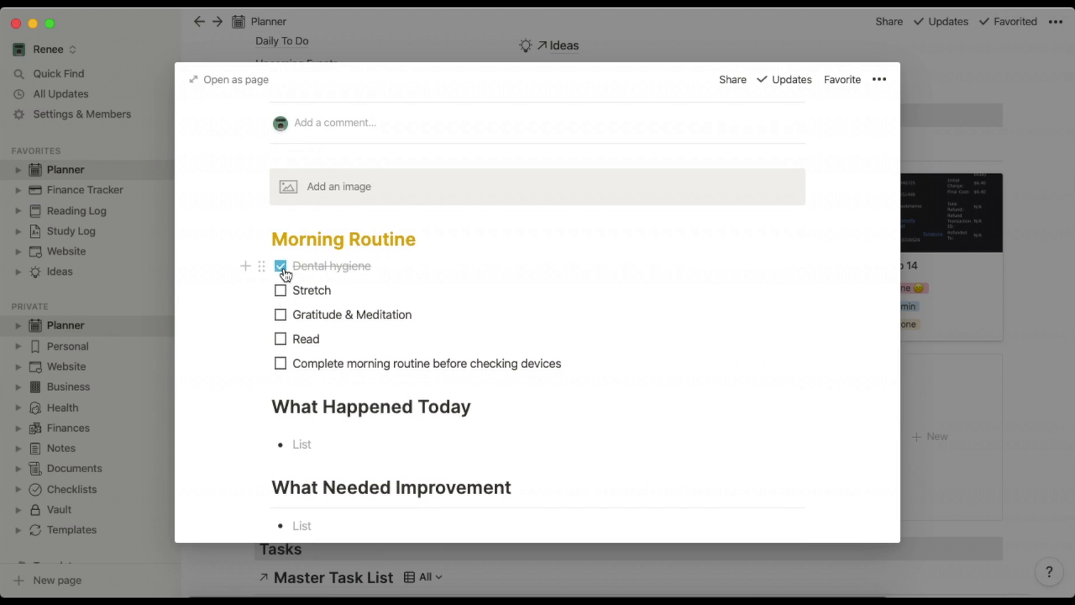
pyautogui.click(281, 290)
pyautogui.click(280, 315)
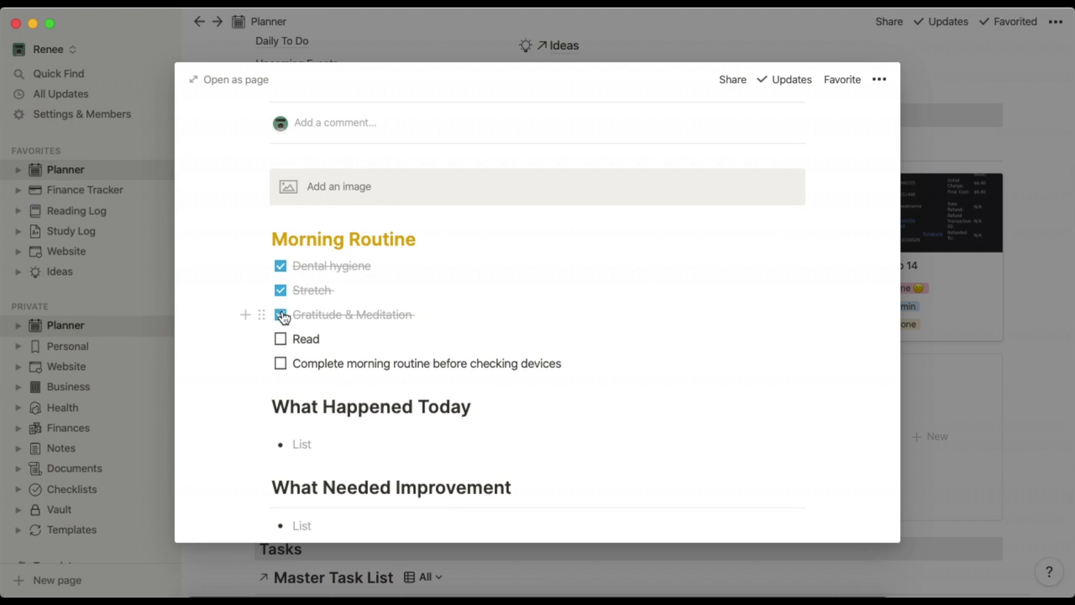
pyautogui.click(281, 266)
pyautogui.click(280, 291)
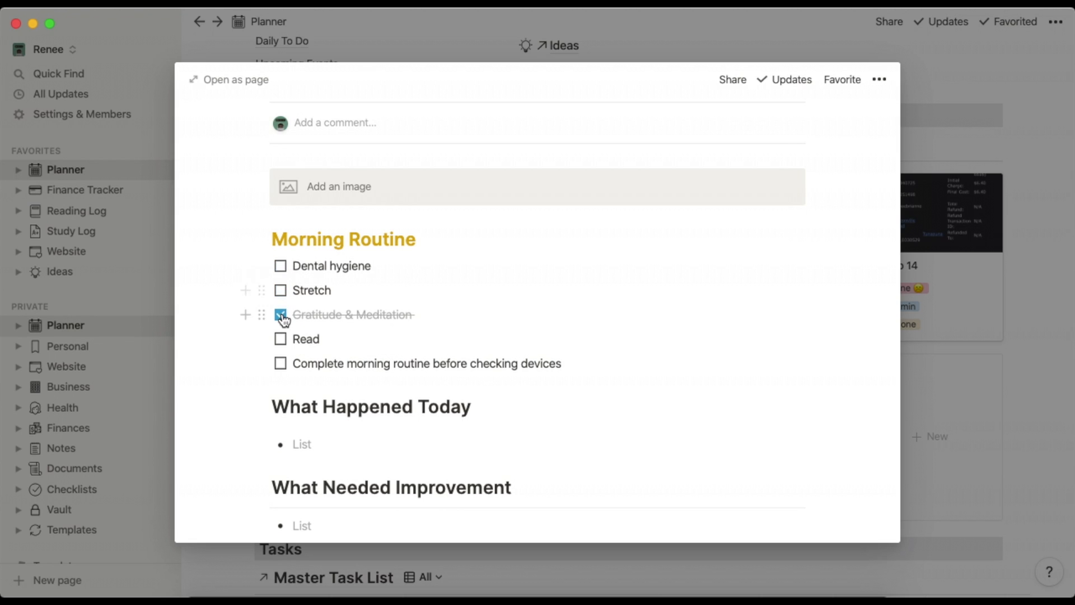
pyautogui.click(281, 315)
# Scroll through the reflection sections to the Night Routine and back up to the properties.
pyautogui.scroll(-5, 283, 319)
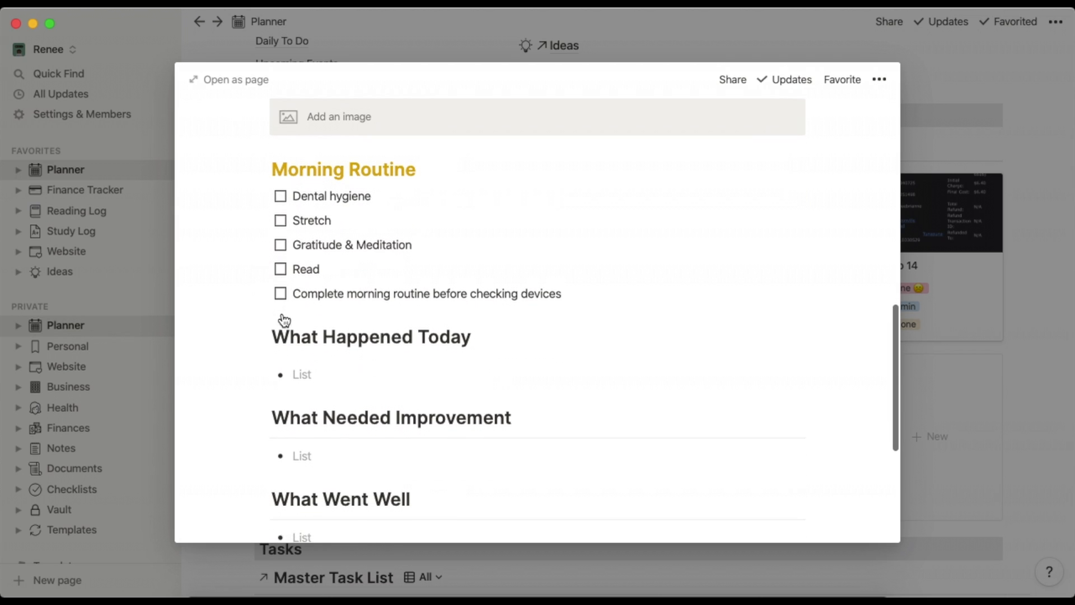
pyautogui.scroll(-2, 282, 315)
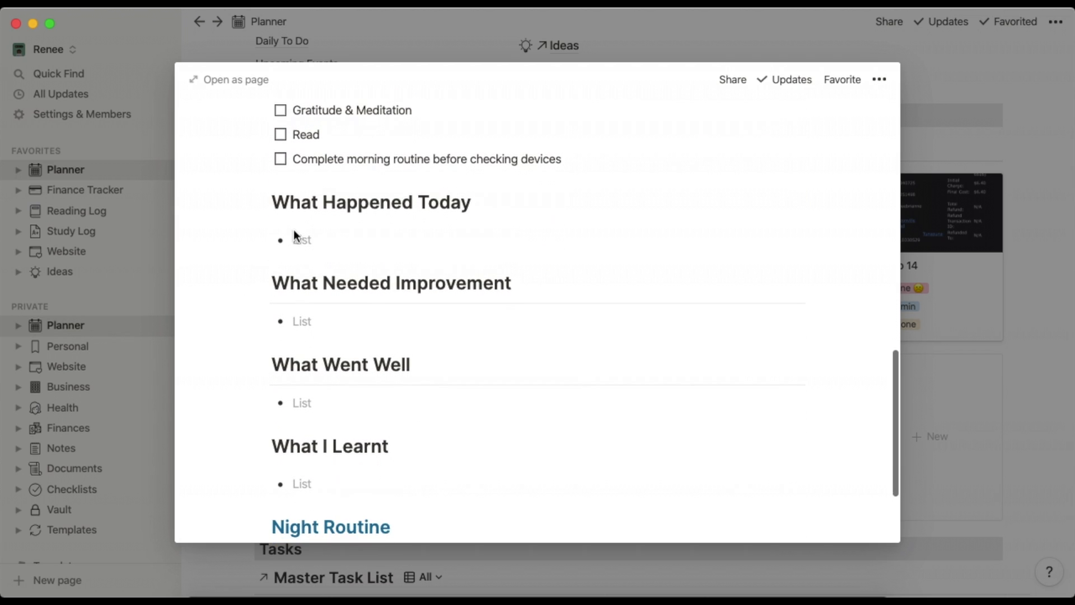
pyautogui.scroll(-4, 332, 458)
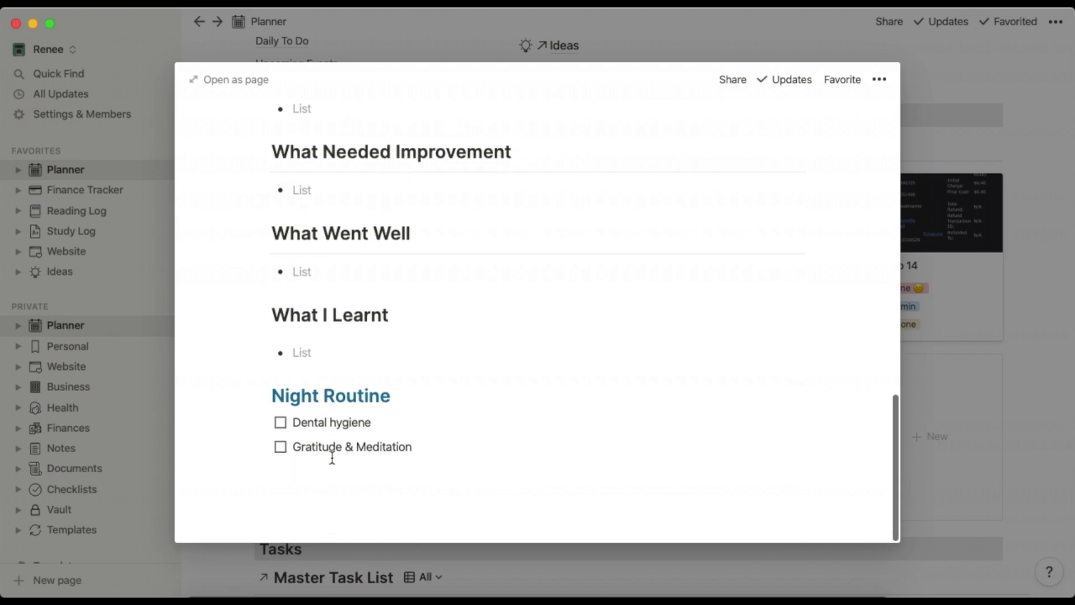
pyautogui.scroll(1, 366, 396)
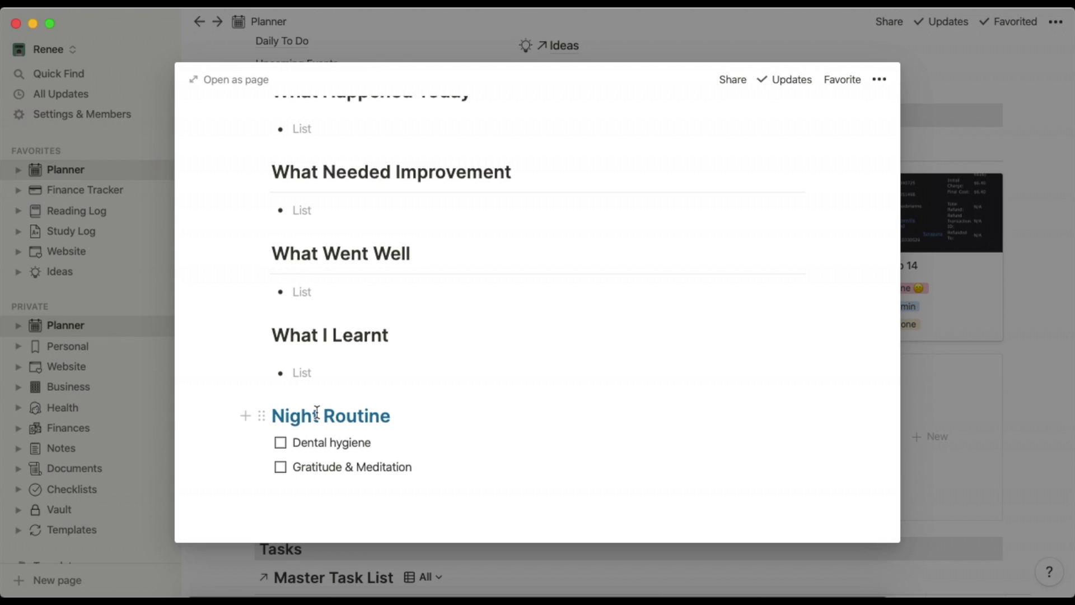
pyautogui.scroll(10, 372, 369)
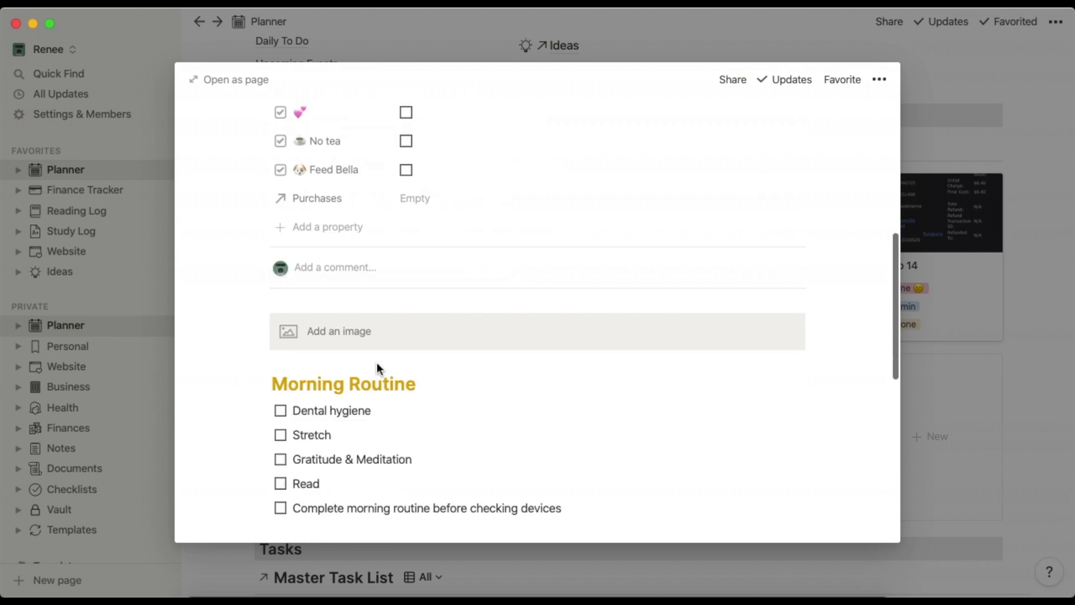
# Close the journal entry and show the Daily Log filter, Date is within the past week.
pyautogui.click(994, 429)
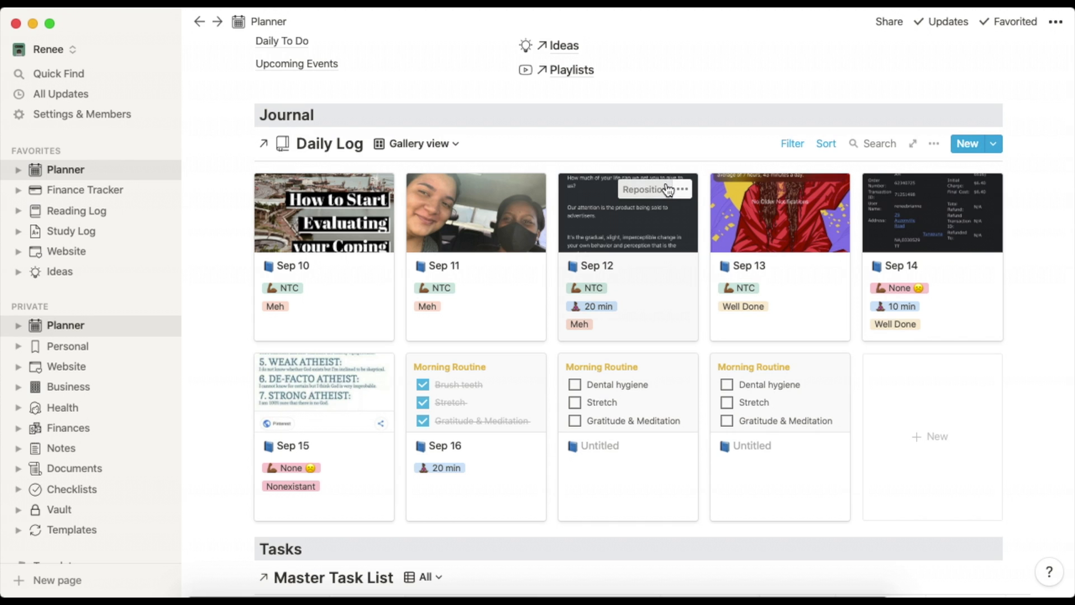
pyautogui.click(792, 144)
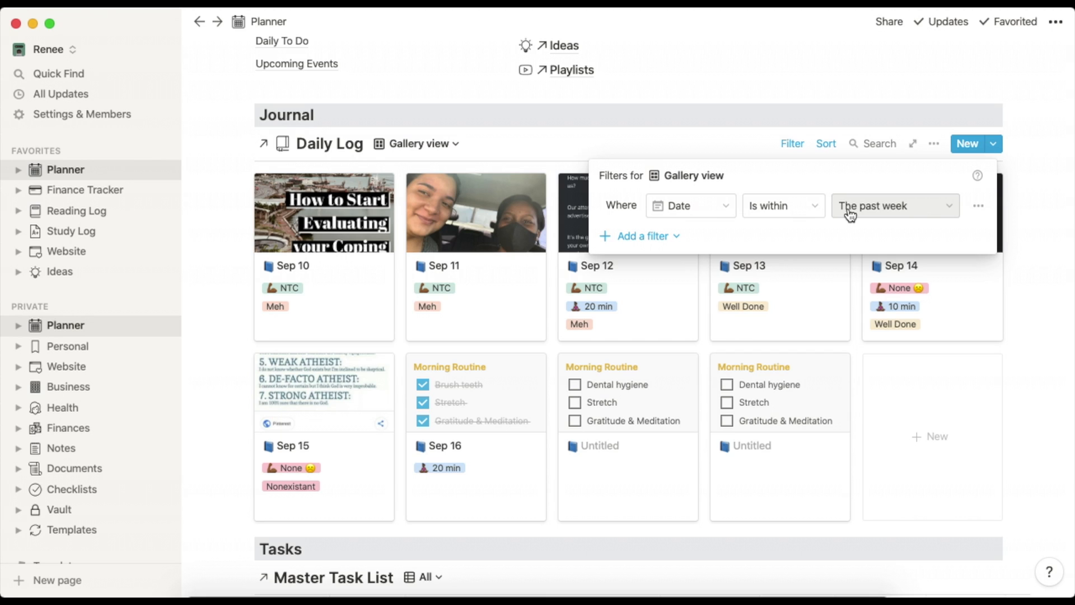
# Review the date condition options, keeping the filter as Is within.
pyautogui.click(815, 205)
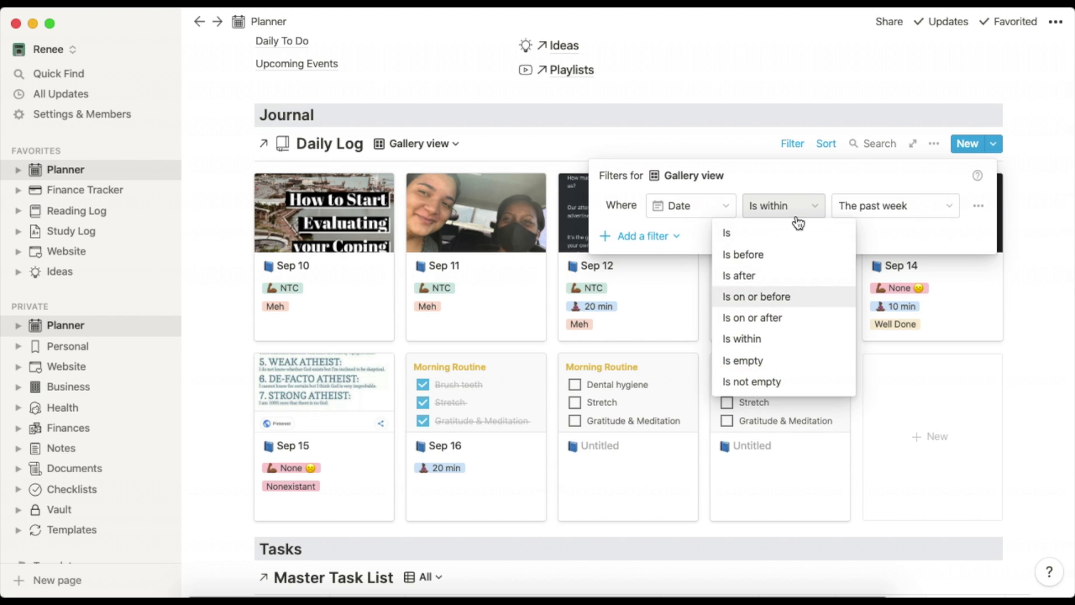
pyautogui.click(792, 176)
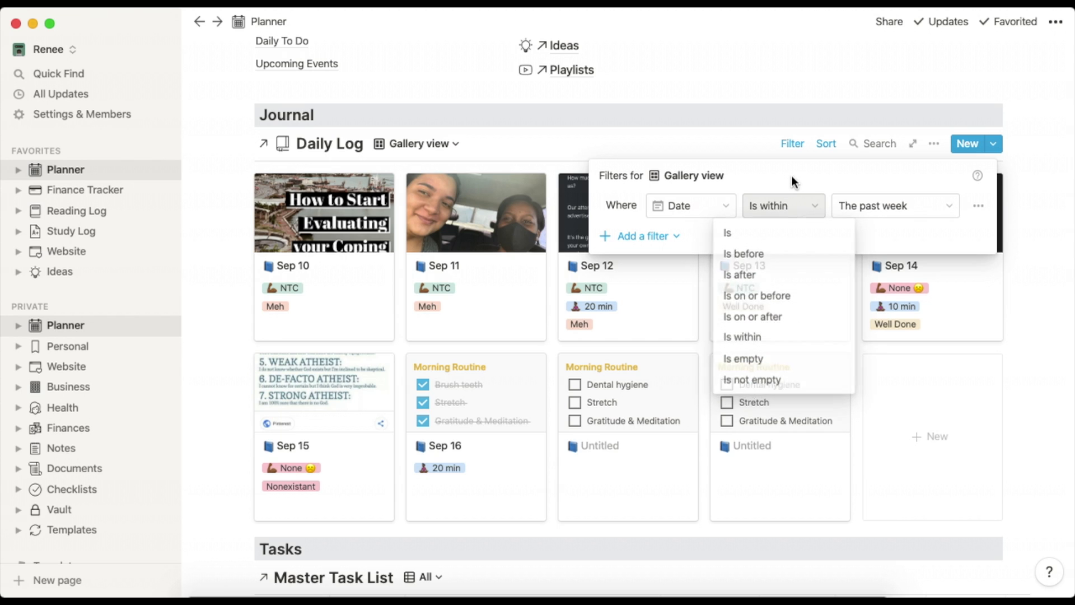
pyautogui.click(752, 144)
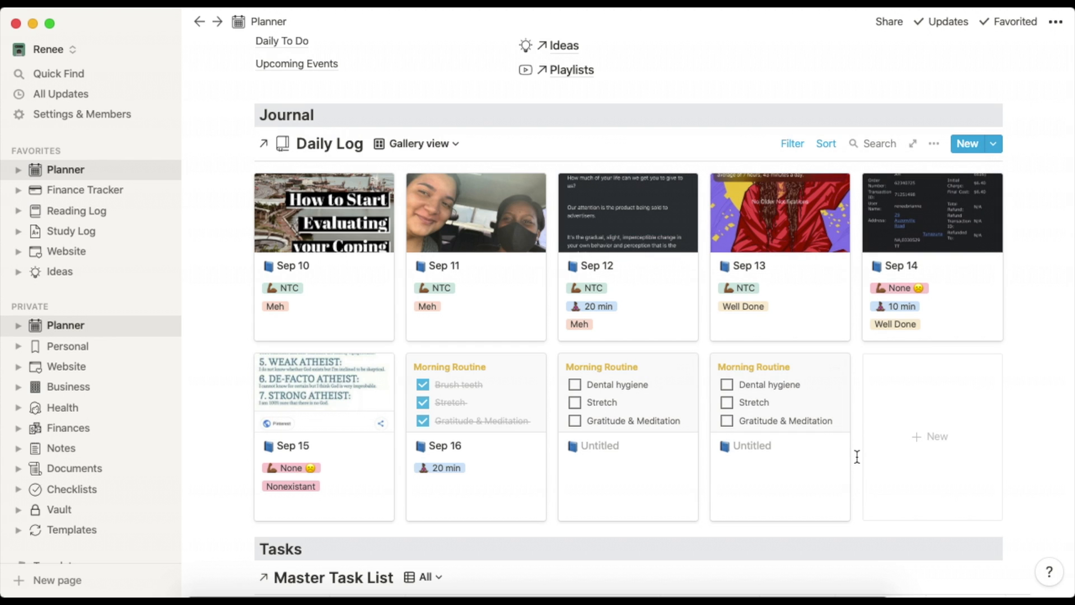
# Delete the two Untitled Morning Routine cards from the Daily Log gallery and check its sort.
pyautogui.moveTo(857, 456); pyautogui.dragTo(650, 451)
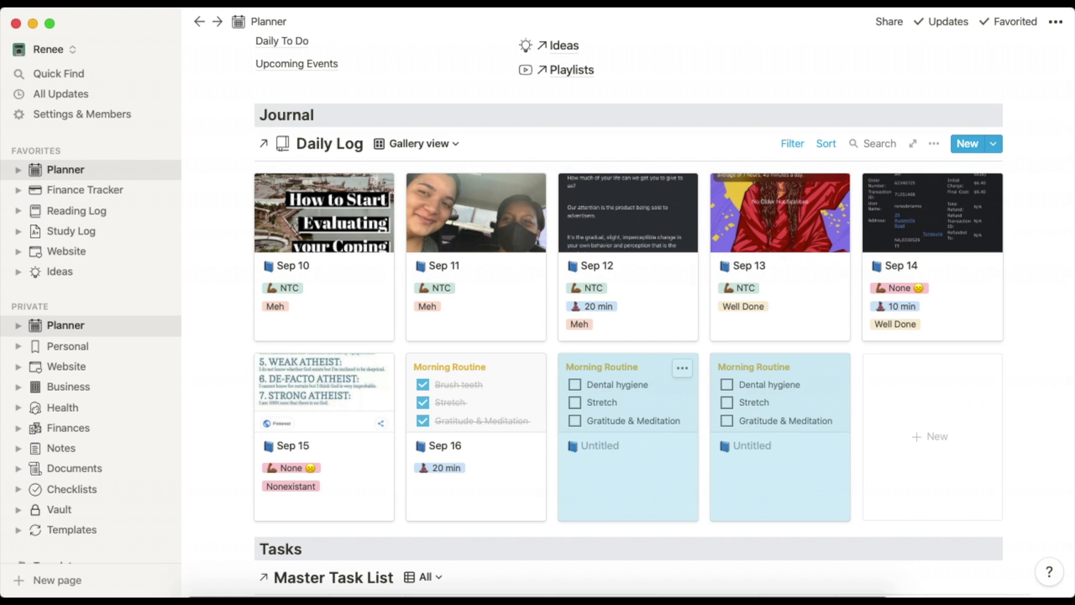
pyautogui.press('BackSpace')
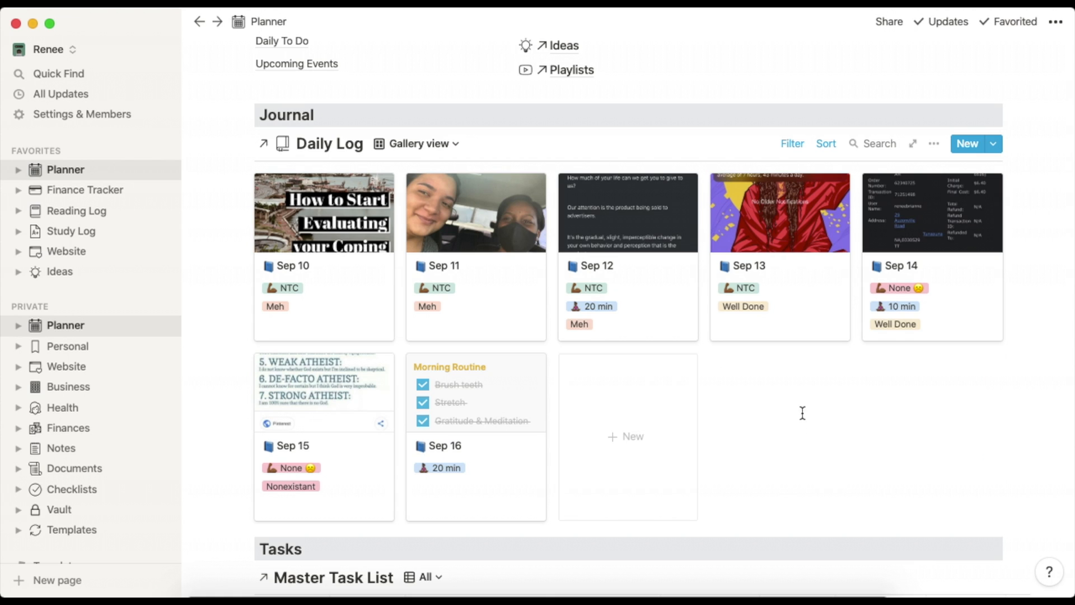
pyautogui.click(825, 147)
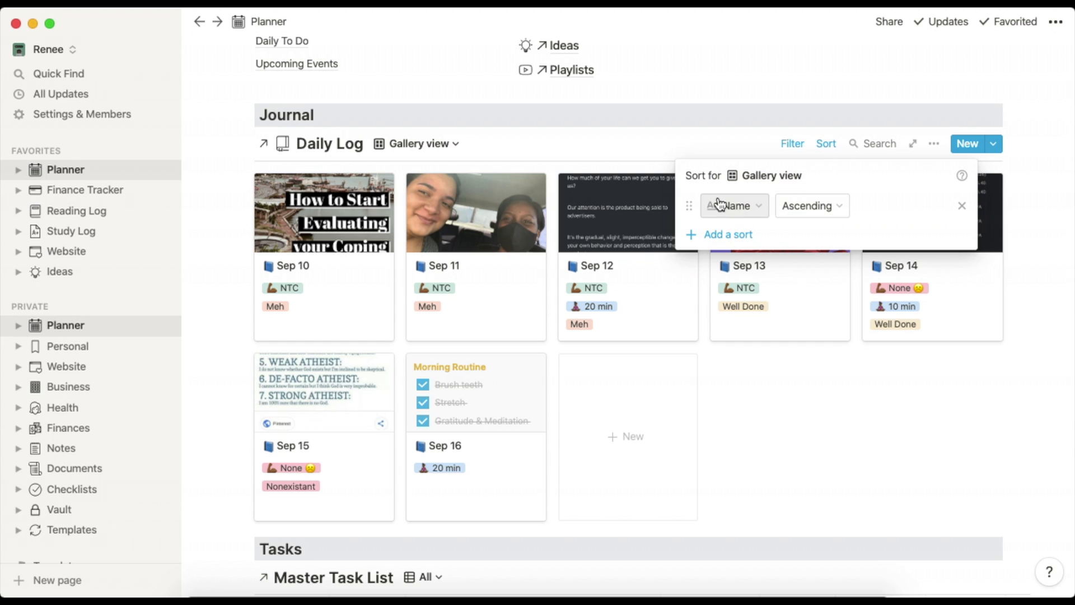
pyautogui.click(827, 432)
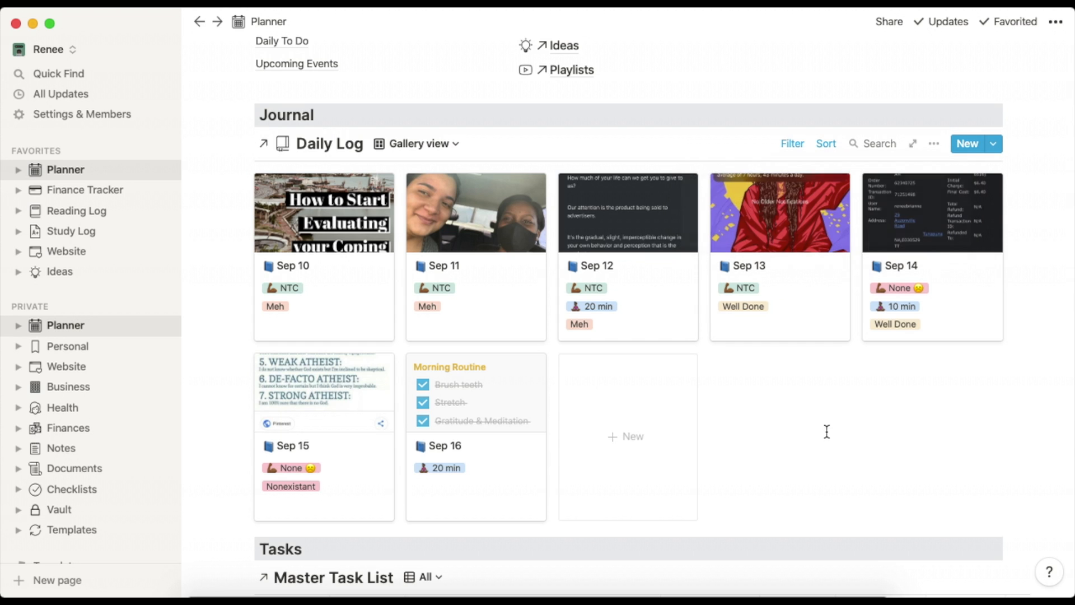
pyautogui.scroll(-3, 810, 427)
pyautogui.scroll(-5, 811, 426)
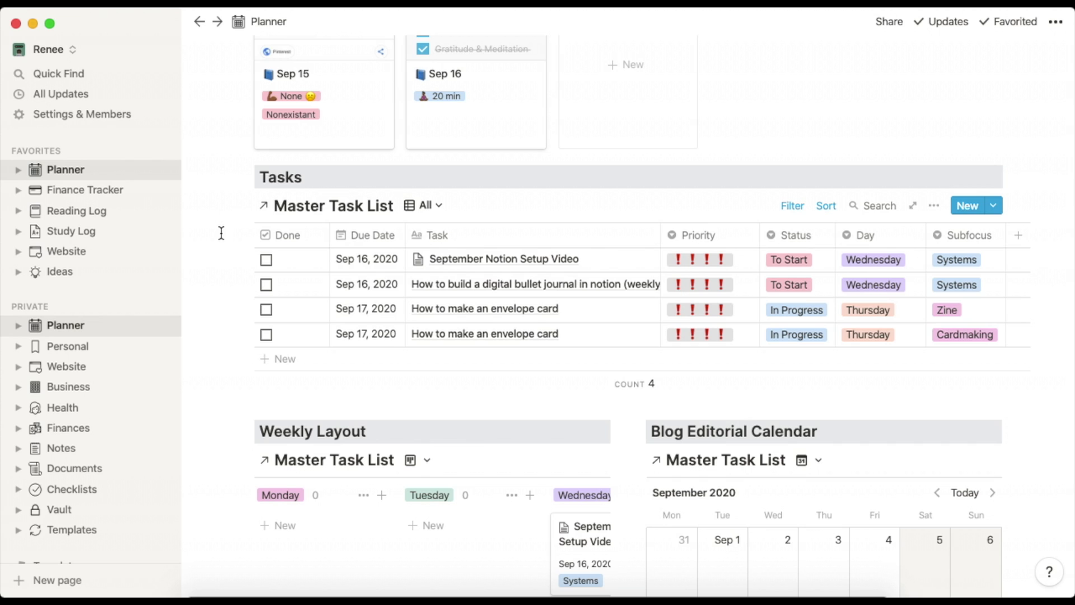
pyautogui.click(789, 209)
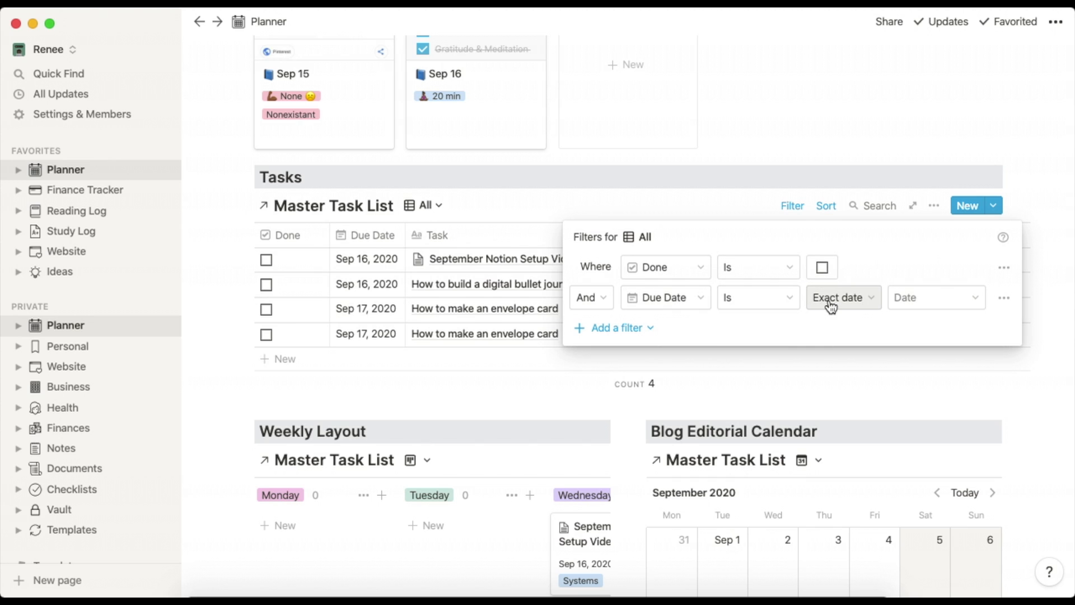
pyautogui.click(744, 196)
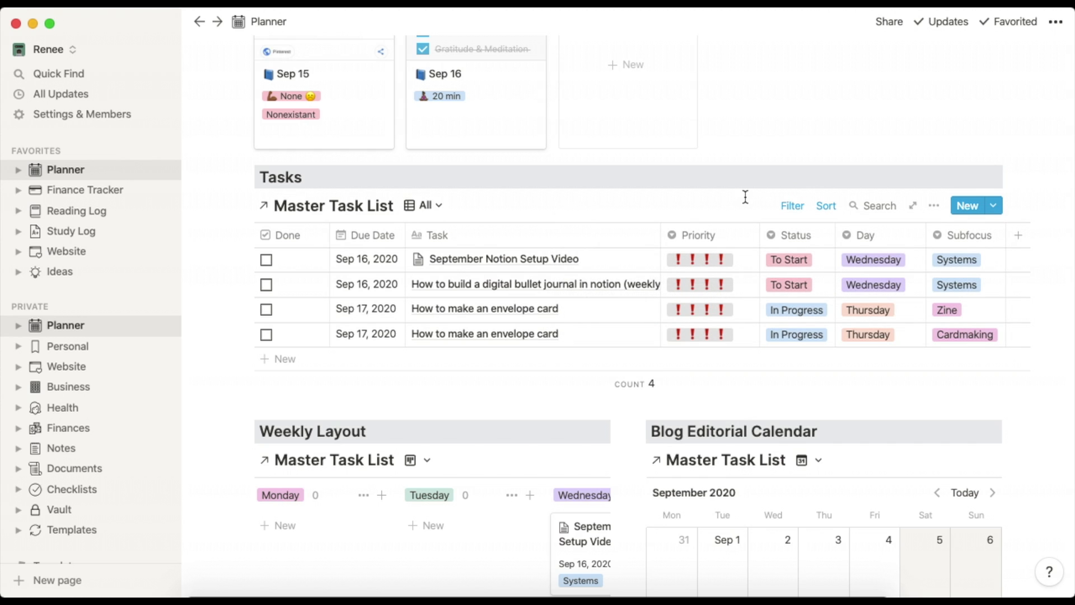
pyautogui.scroll(-5, 746, 196)
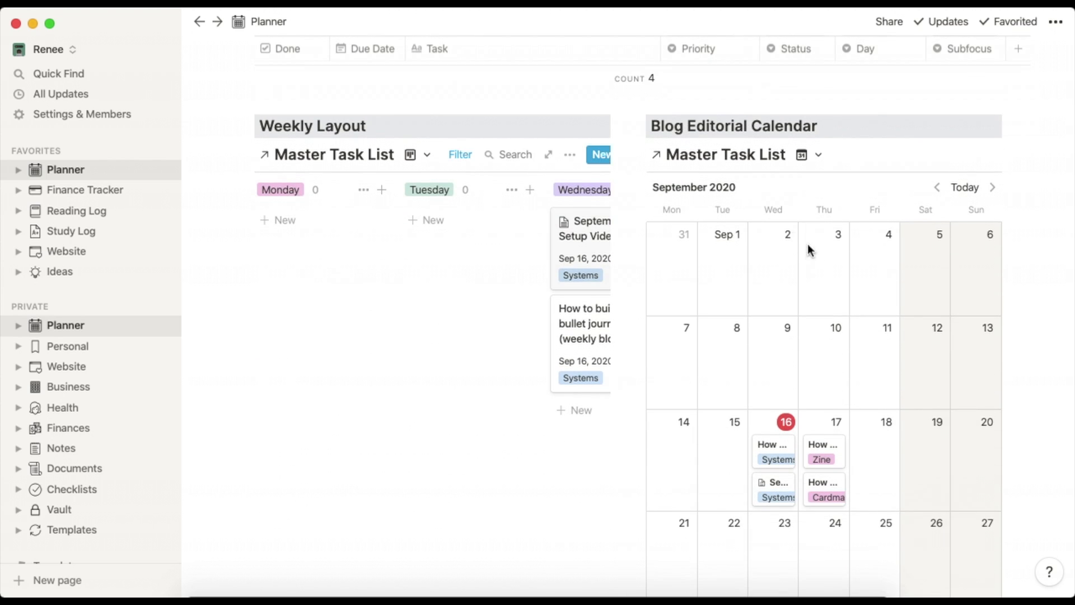
pyautogui.hscroll(5, 506, 273)
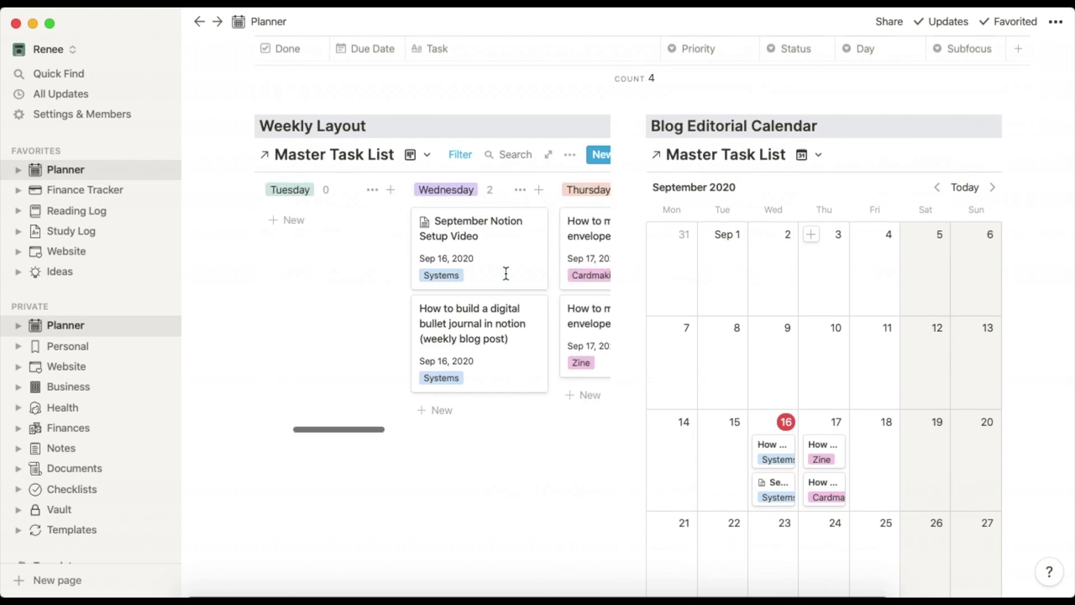
pyautogui.hscroll(1, 507, 280)
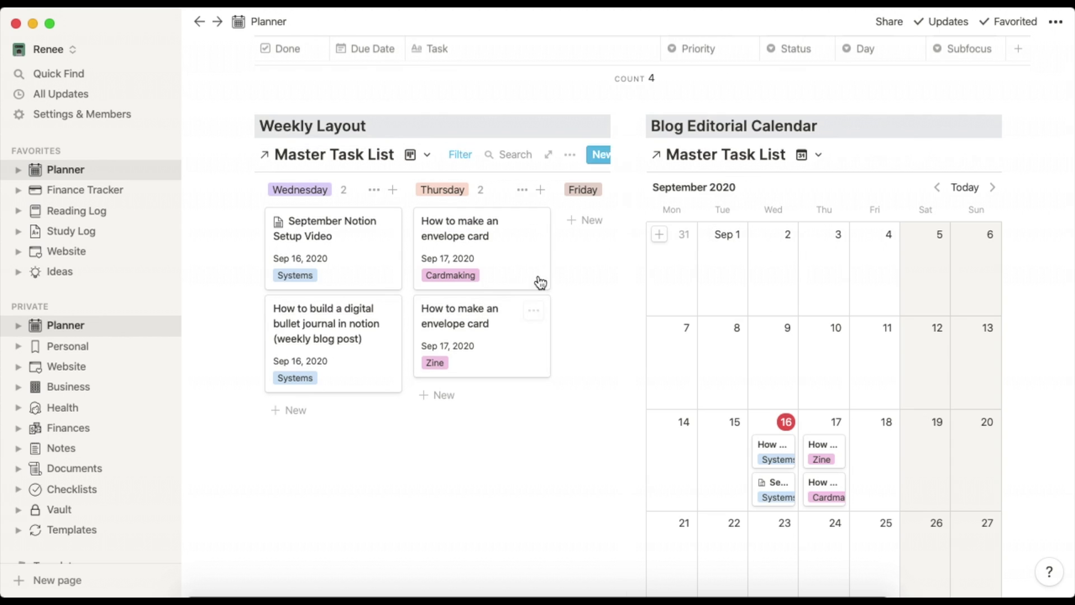
pyautogui.hscroll(-5, 523, 265)
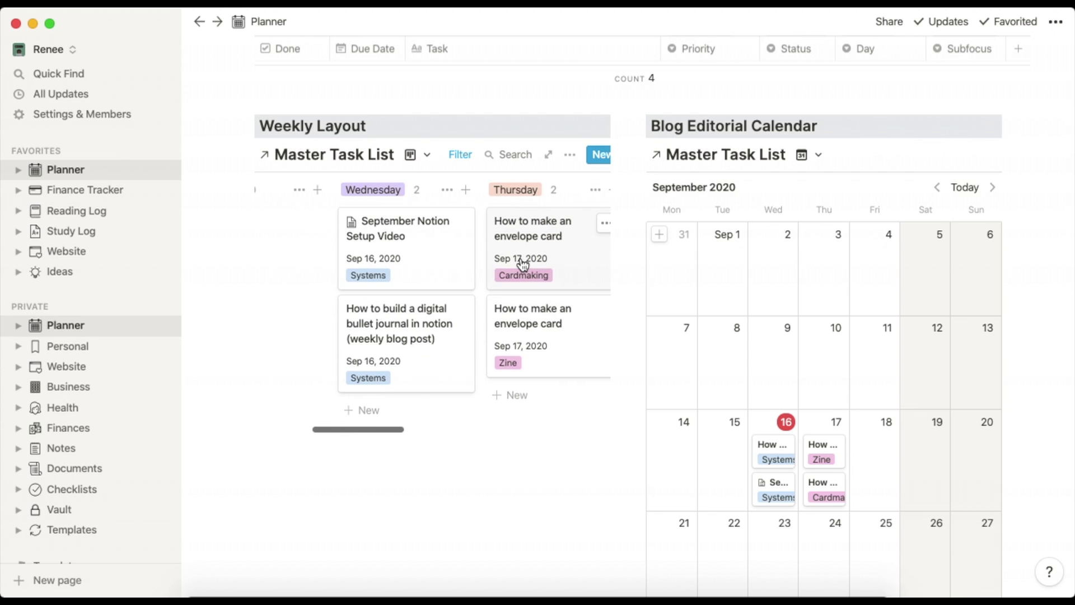
pyautogui.hscroll(4, 523, 265)
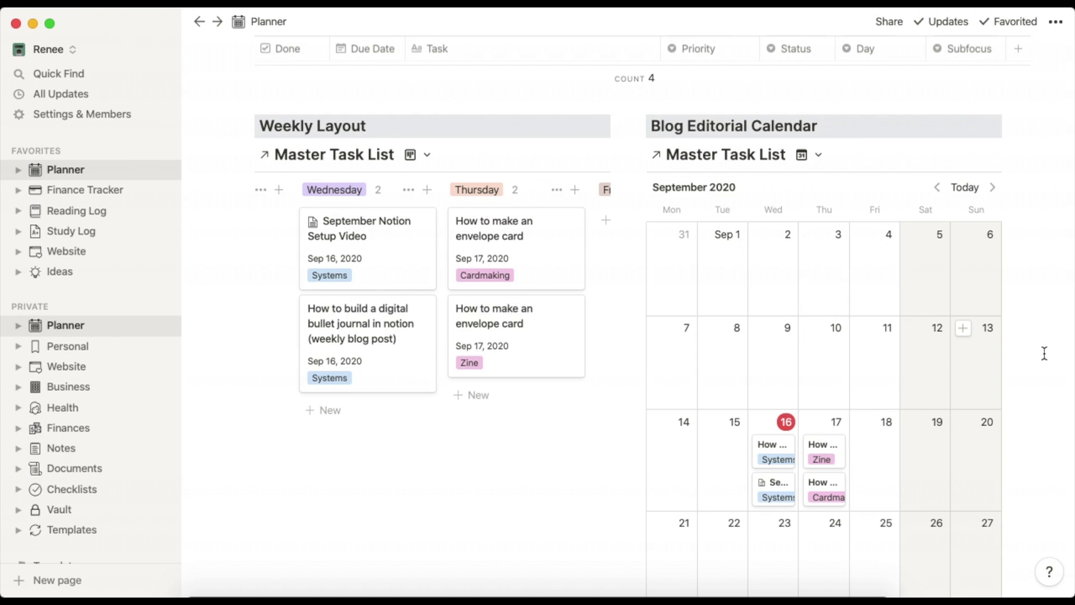
pyautogui.scroll(-5, 1045, 353)
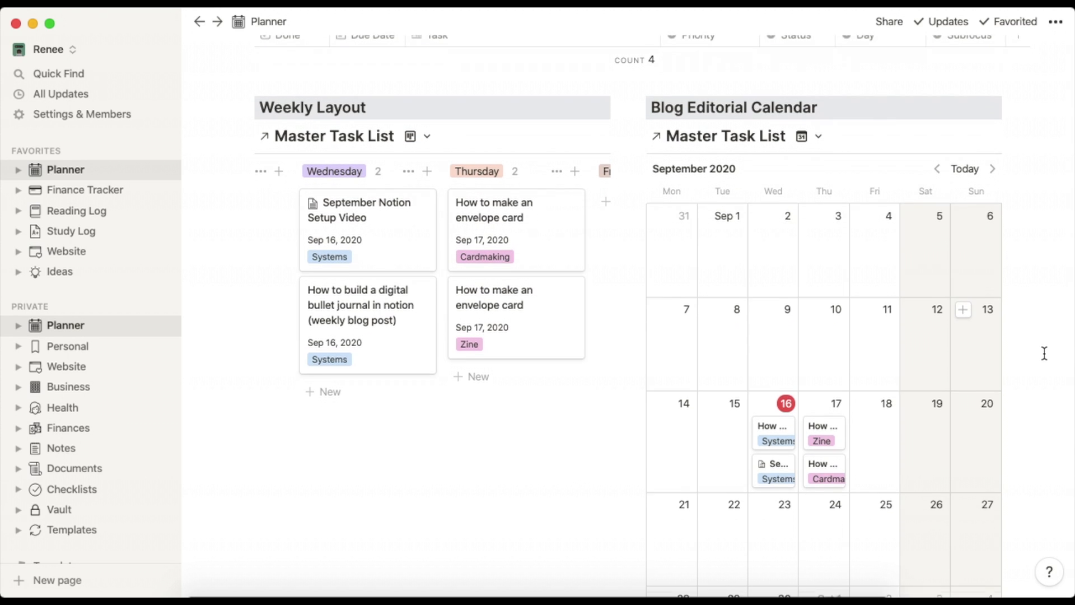
pyautogui.scroll(-10, 1044, 353)
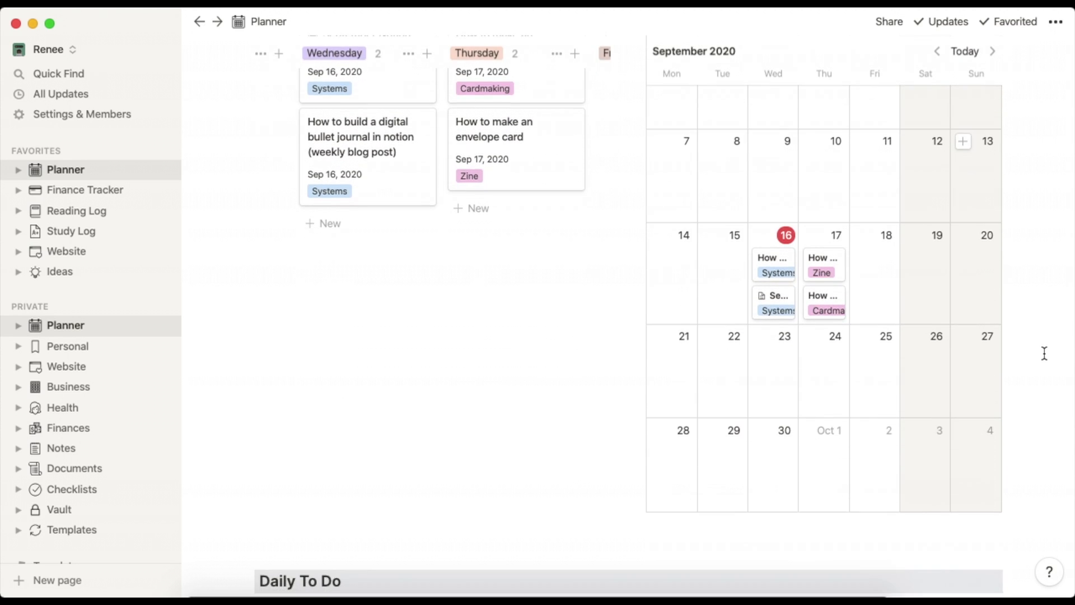
pyautogui.scroll(-6, 1044, 354)
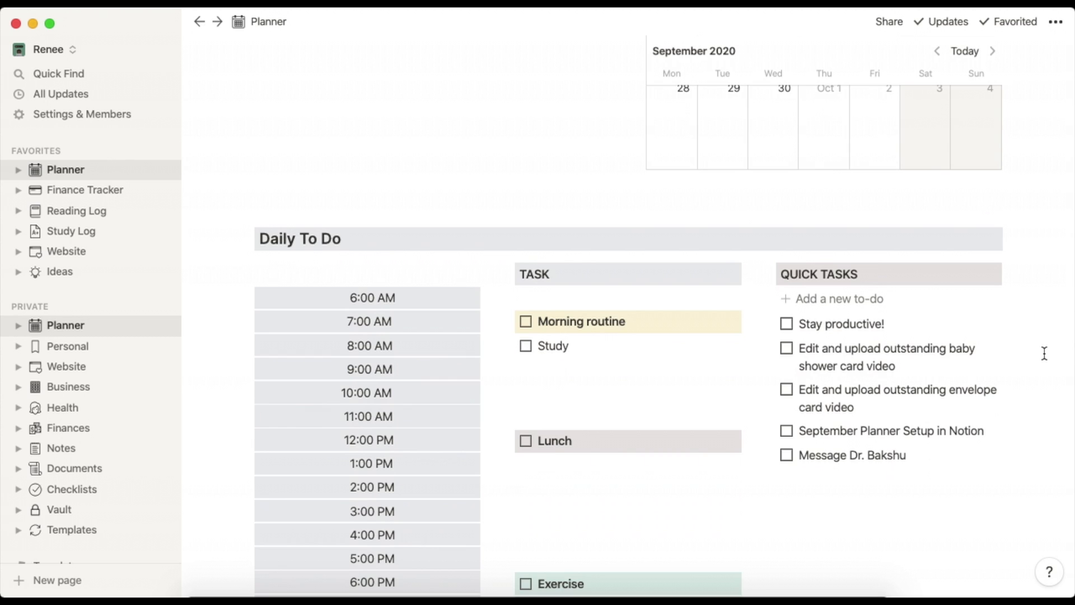
pyautogui.scroll(-1, 1045, 353)
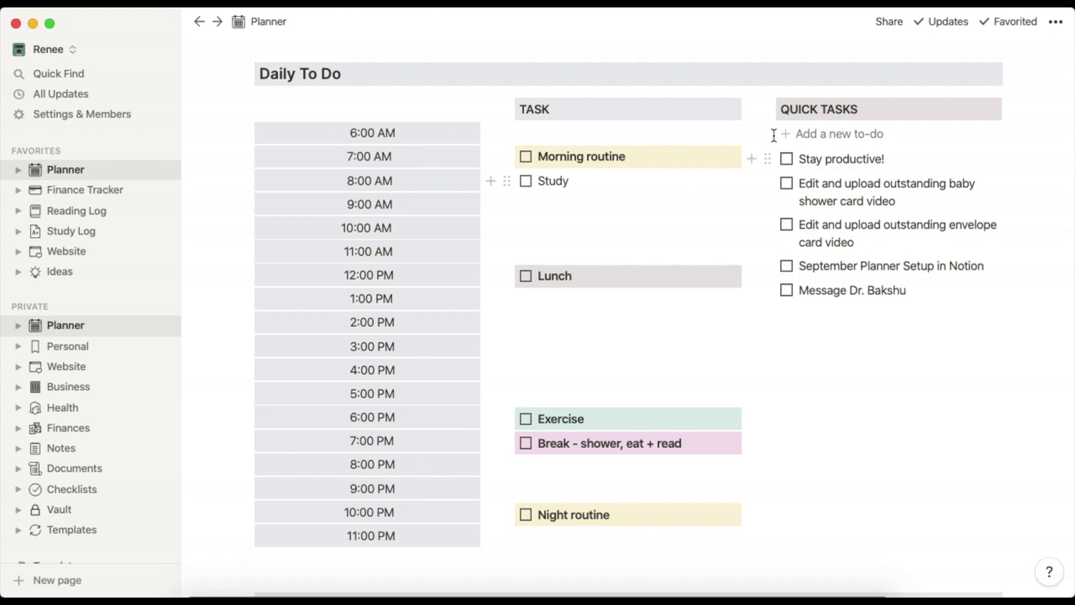
# Add a 'Do laundry' to-do, move it under Study in the TASK column, and remove the blank line.
pyautogui.click(822, 137)
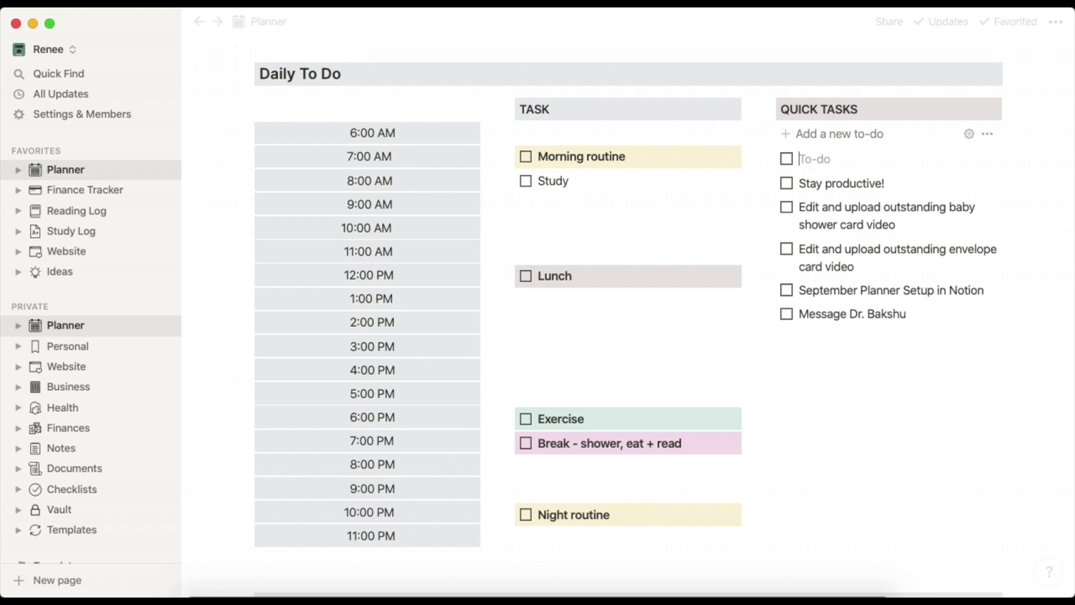
pyautogui.write('Daily med')
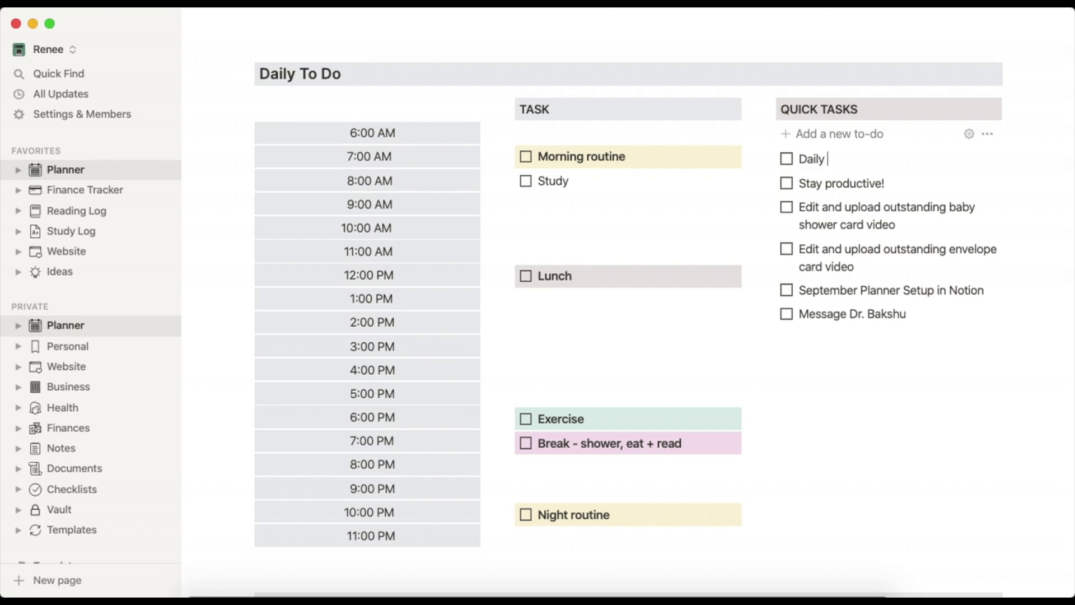
pyautogui.press('BackSpace')
pyautogui.press('BackSpace')
pyautogui.press('BackSpace')
pyautogui.press('BackSpace')
pyautogui.press('BackSpace')
pyautogui.press('BackSpace')
pyautogui.press('BackSpace')
pyautogui.press('BackSpace')
pyautogui.write('o laundry')
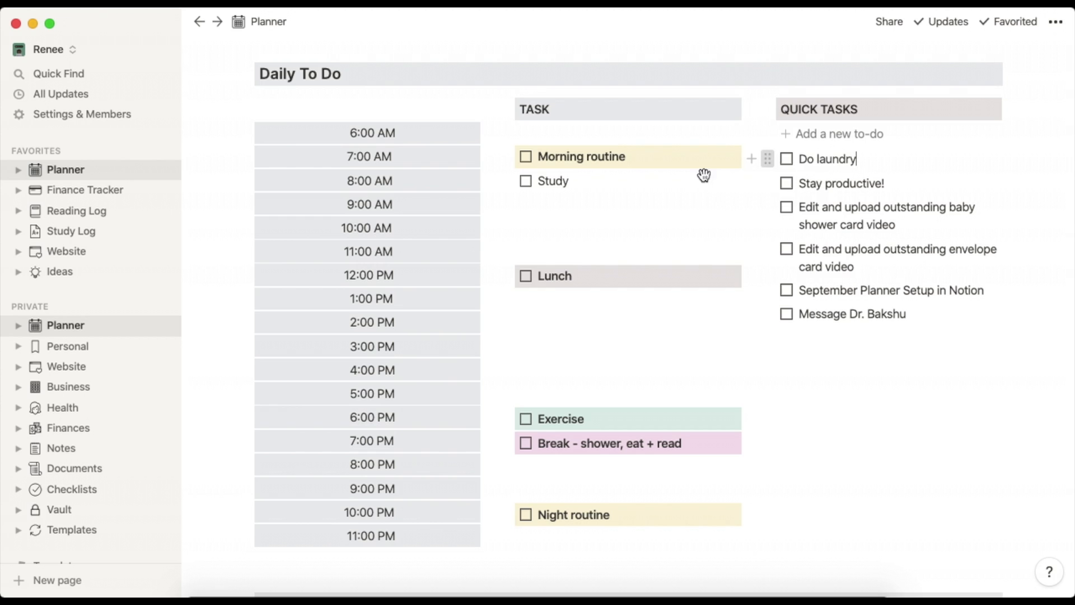
pyautogui.moveTo(705, 175); pyautogui.dragTo(539, 208)
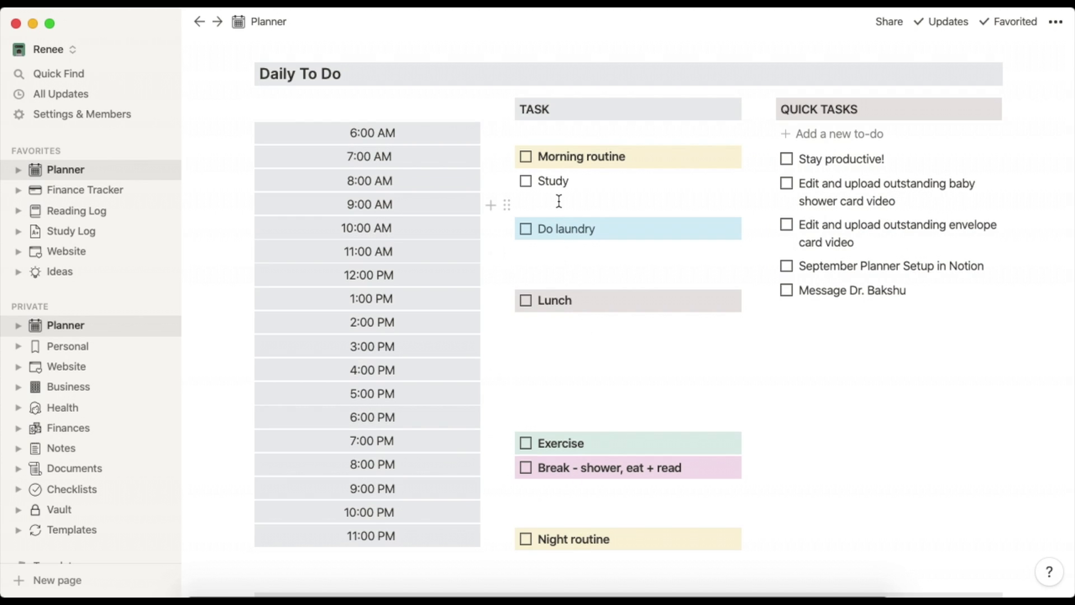
pyautogui.click(559, 203)
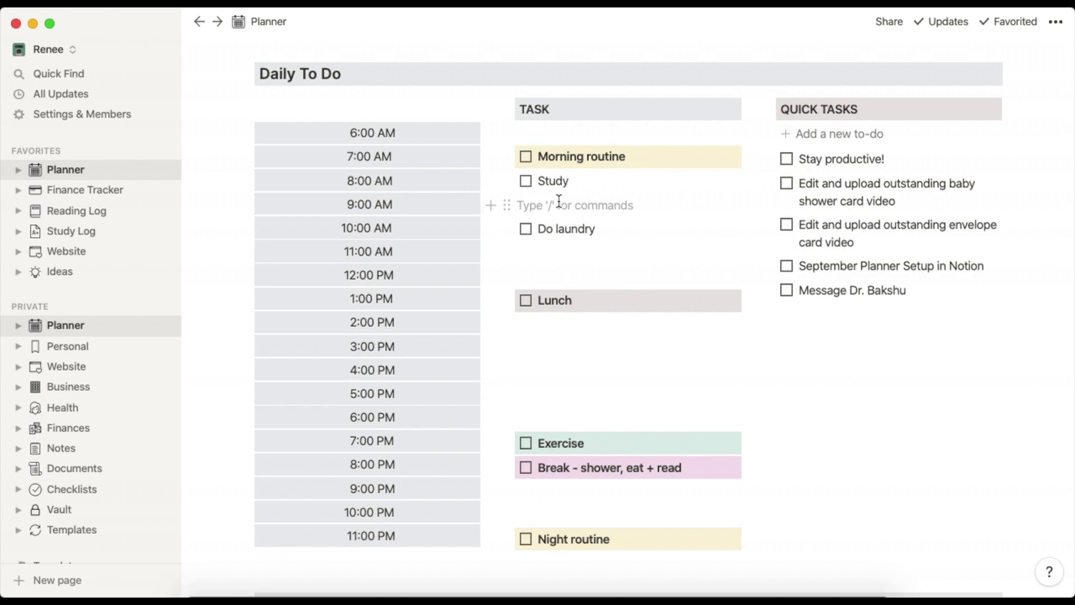
pyautogui.press('BackSpace')
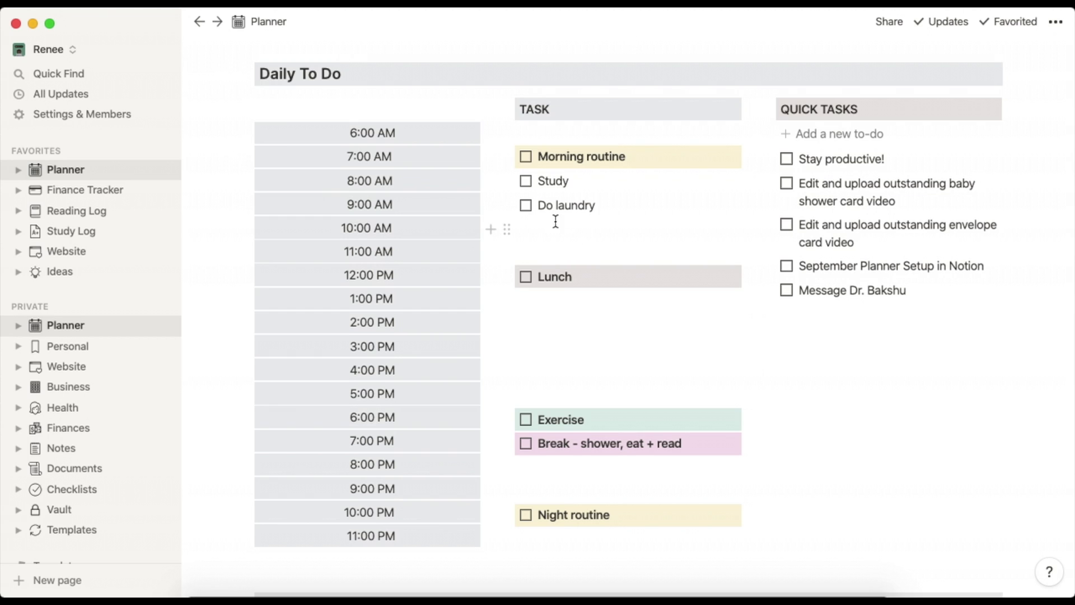
pyautogui.click(525, 156)
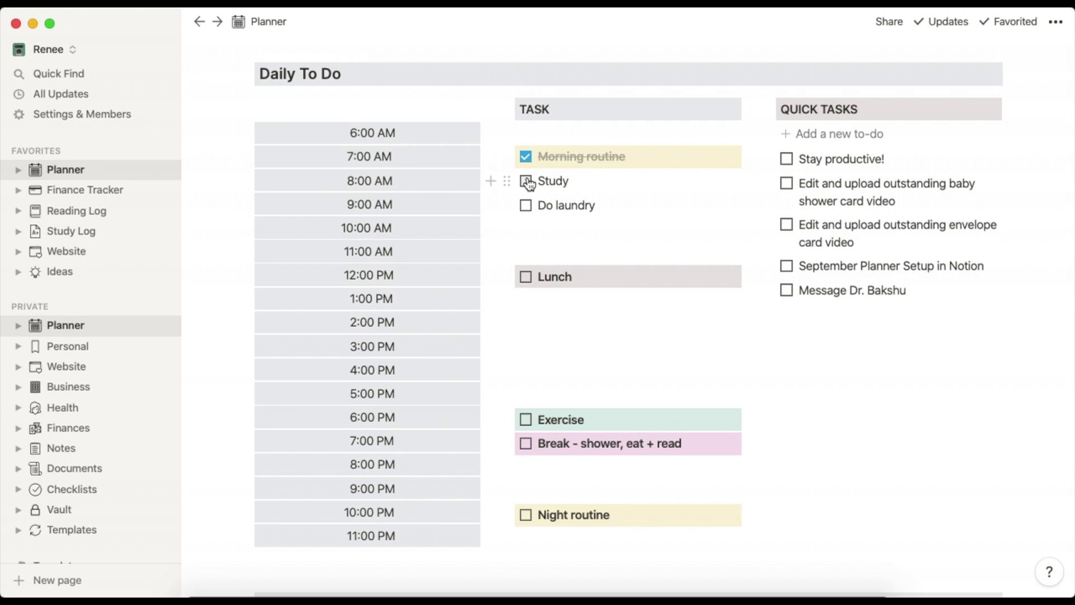
pyautogui.click(525, 277)
pyautogui.click(525, 420)
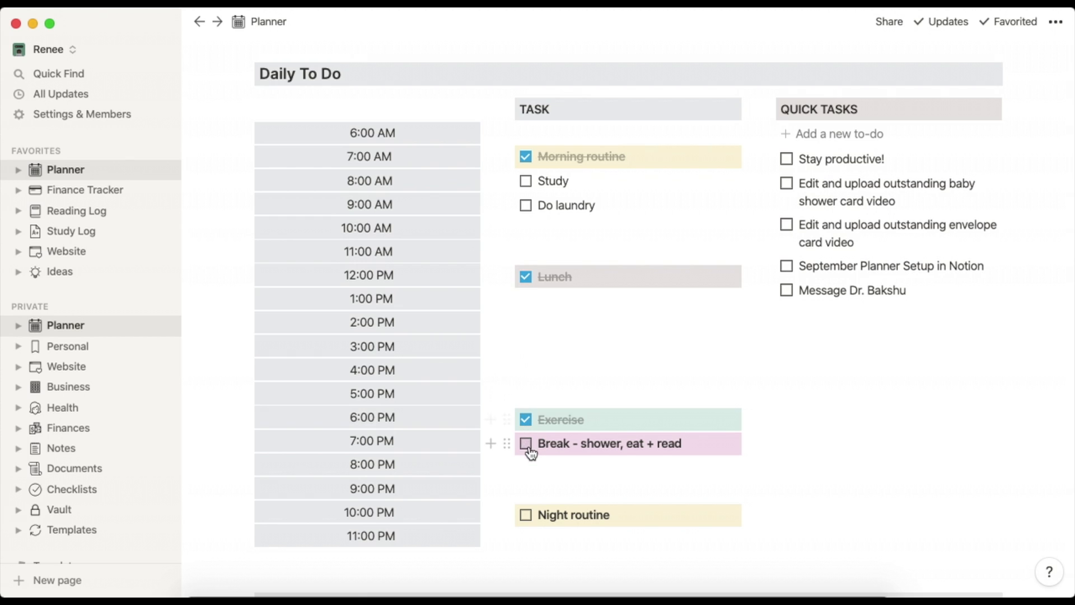
pyautogui.click(526, 443)
pyautogui.click(526, 515)
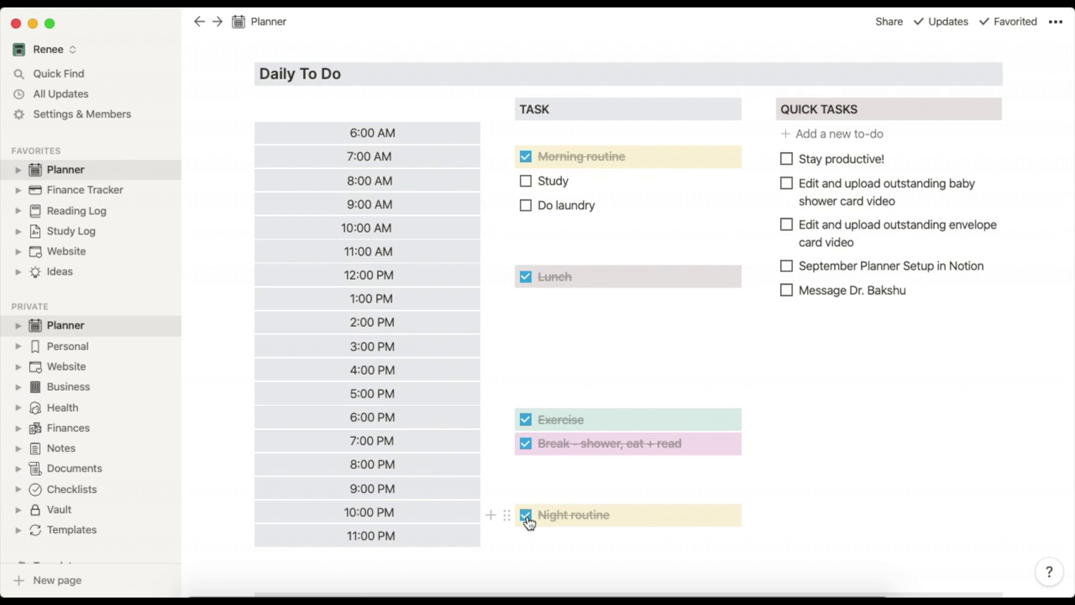
pyautogui.click(525, 516)
pyautogui.click(527, 444)
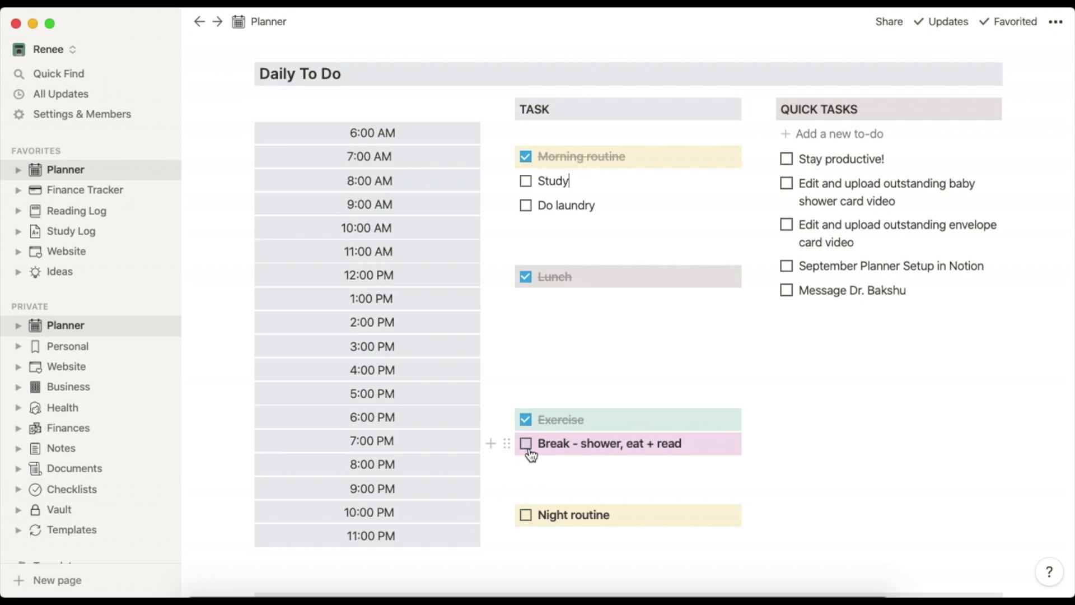
pyautogui.click(526, 420)
pyautogui.click(525, 277)
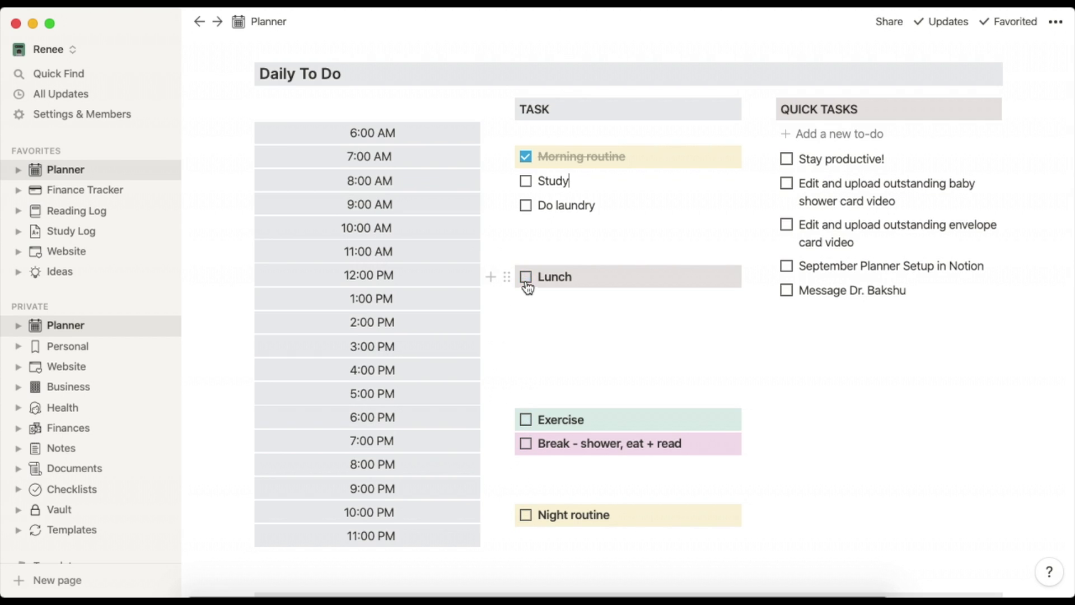
pyautogui.click(525, 157)
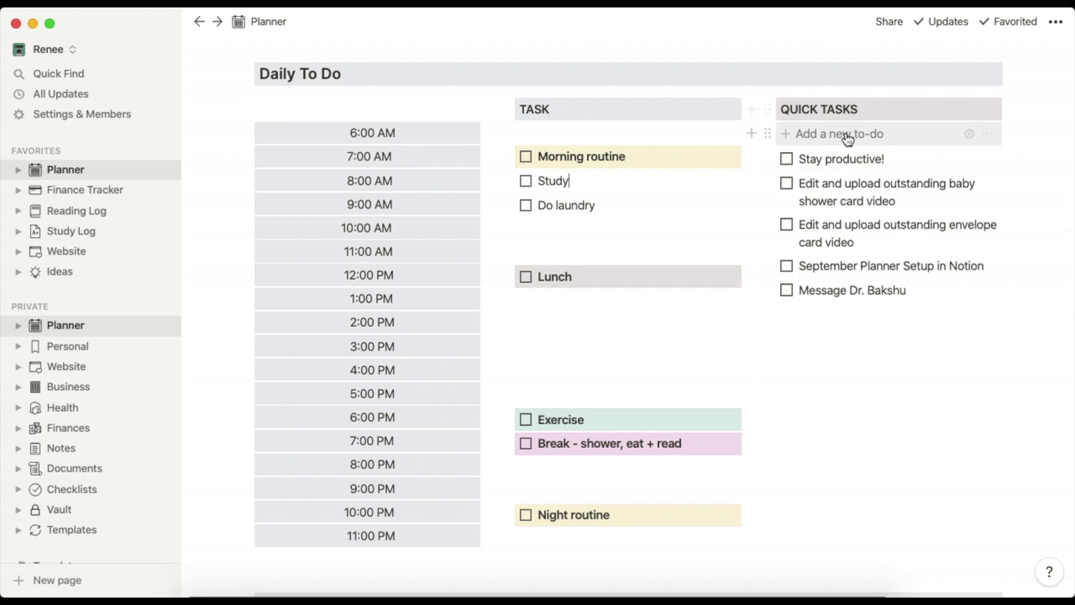
# Tick off the 'Stay productive!' item in the Quick Tasks list.
pyautogui.click(787, 163)
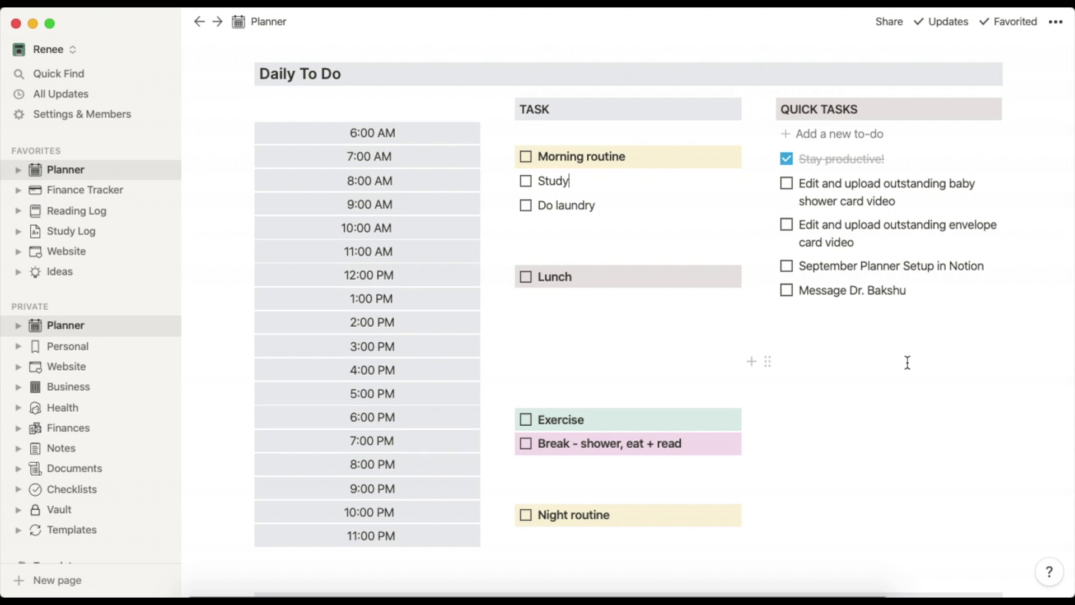
pyautogui.scroll(-5, 908, 363)
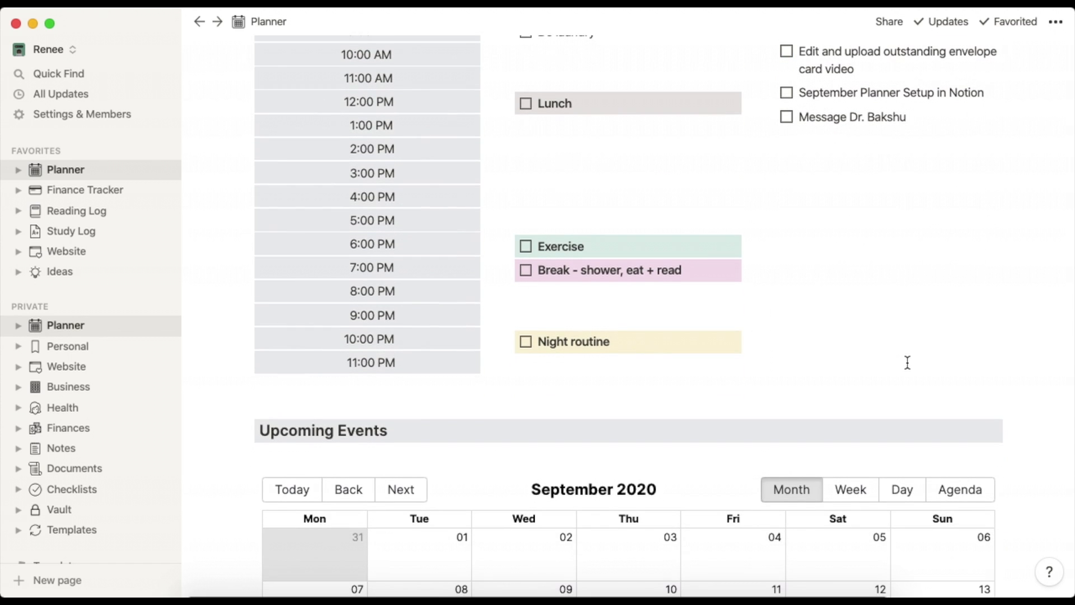
pyautogui.scroll(-5, 907, 363)
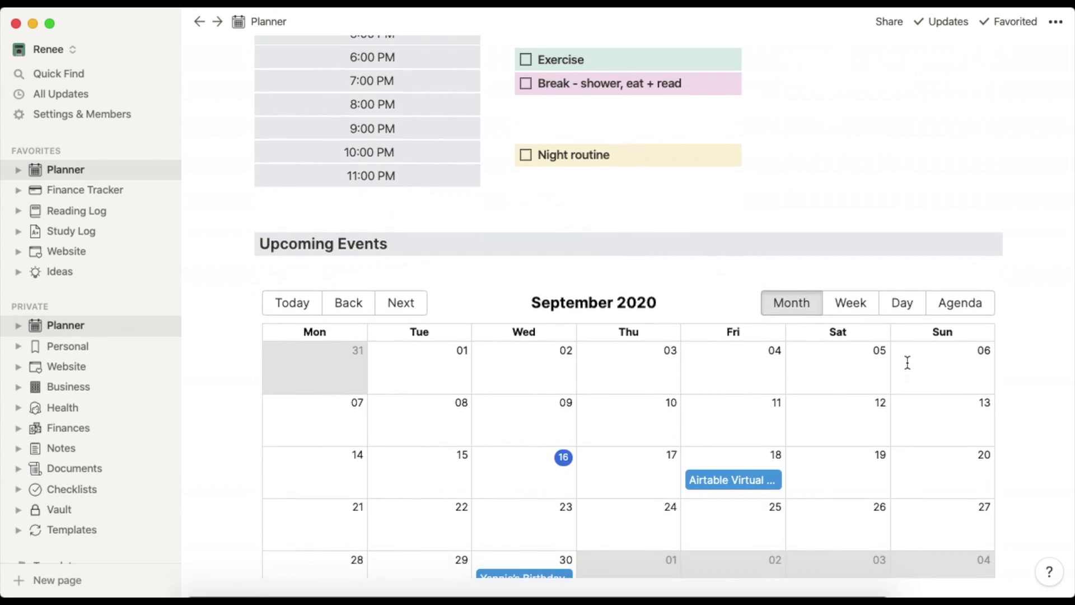
pyautogui.scroll(-2, 908, 363)
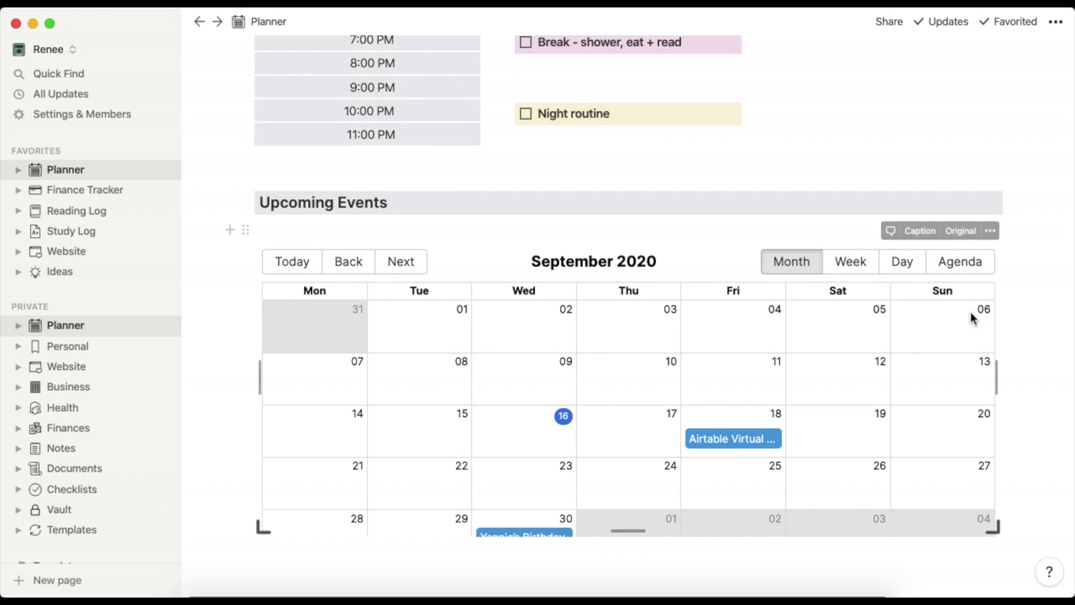
pyautogui.scroll(-1, 973, 319)
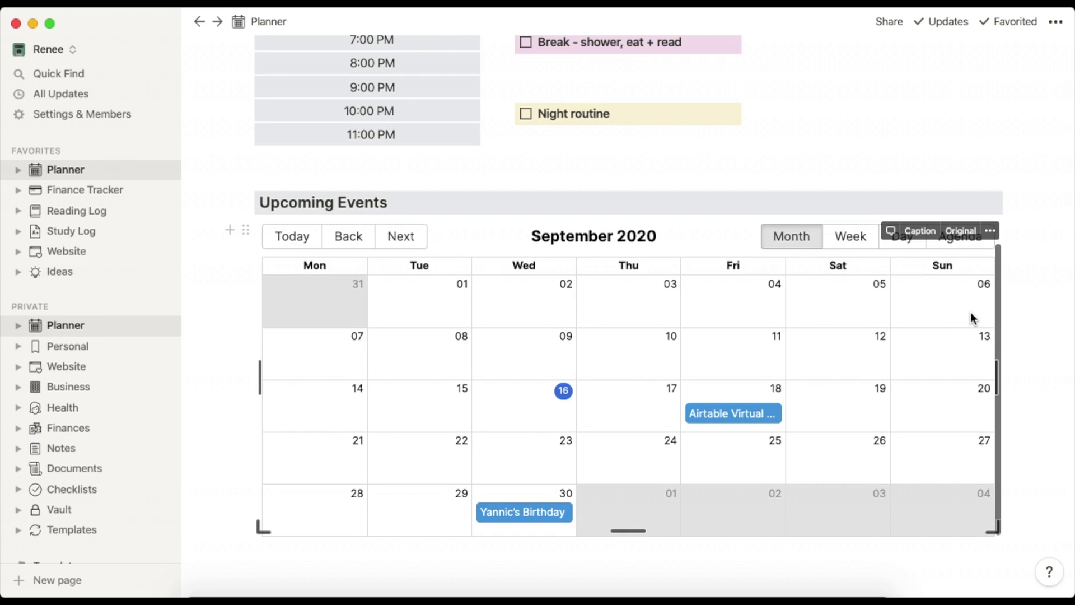
pyautogui.scroll(1, 972, 318)
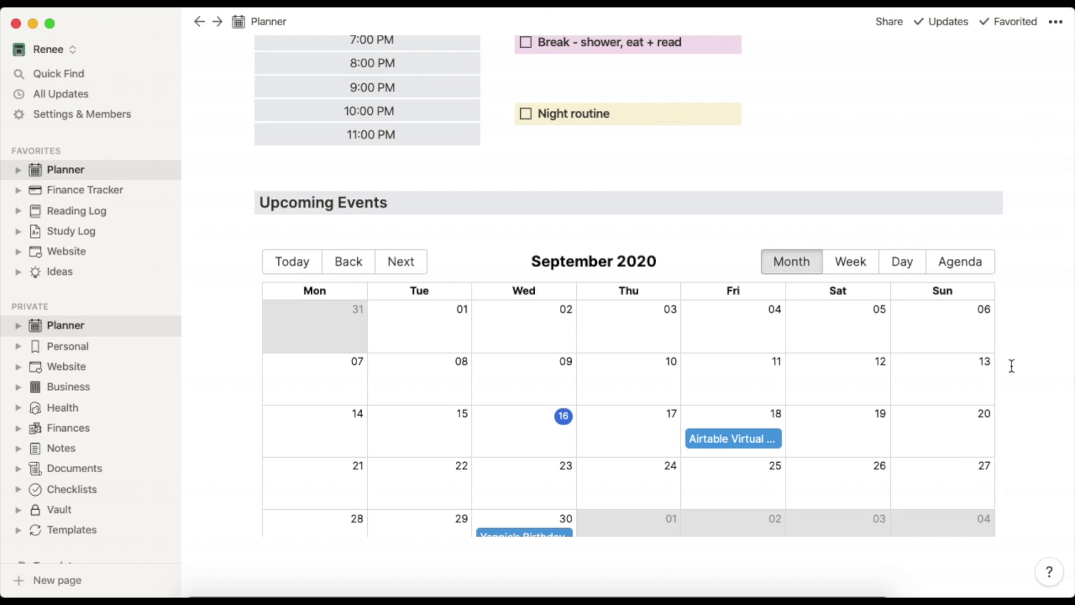
pyautogui.scroll(-1, 1011, 365)
pyautogui.scroll(-2, 1012, 366)
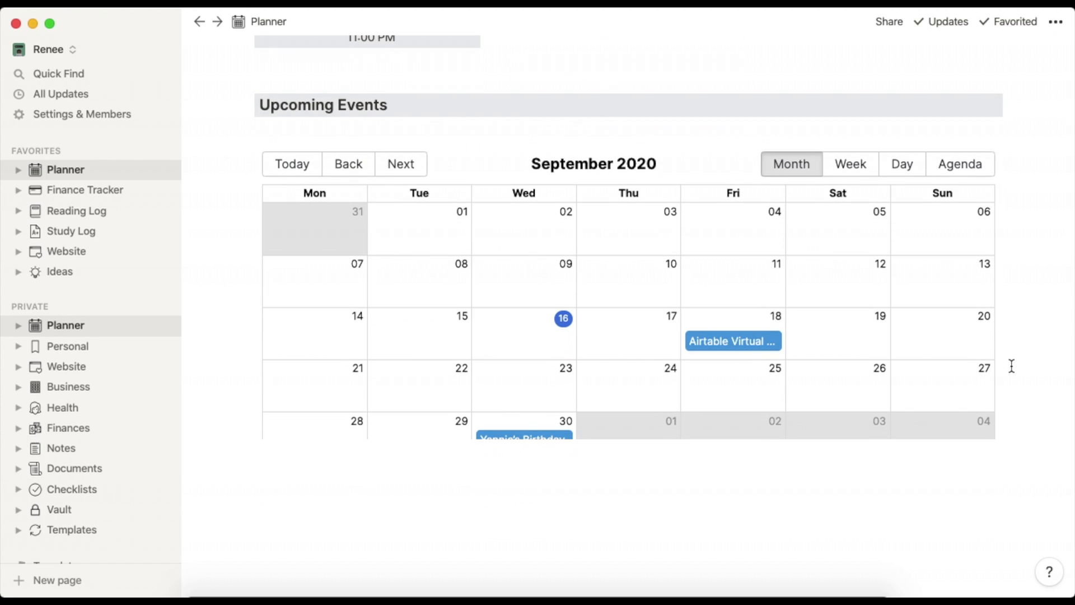
pyautogui.scroll(12, 1012, 366)
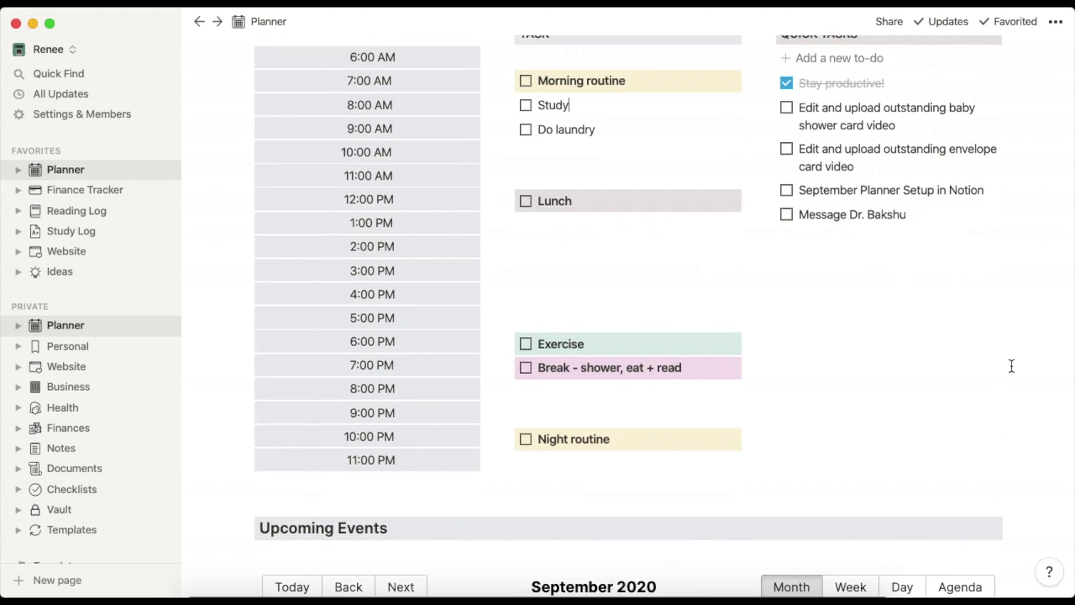
pyautogui.scroll(3, 1012, 365)
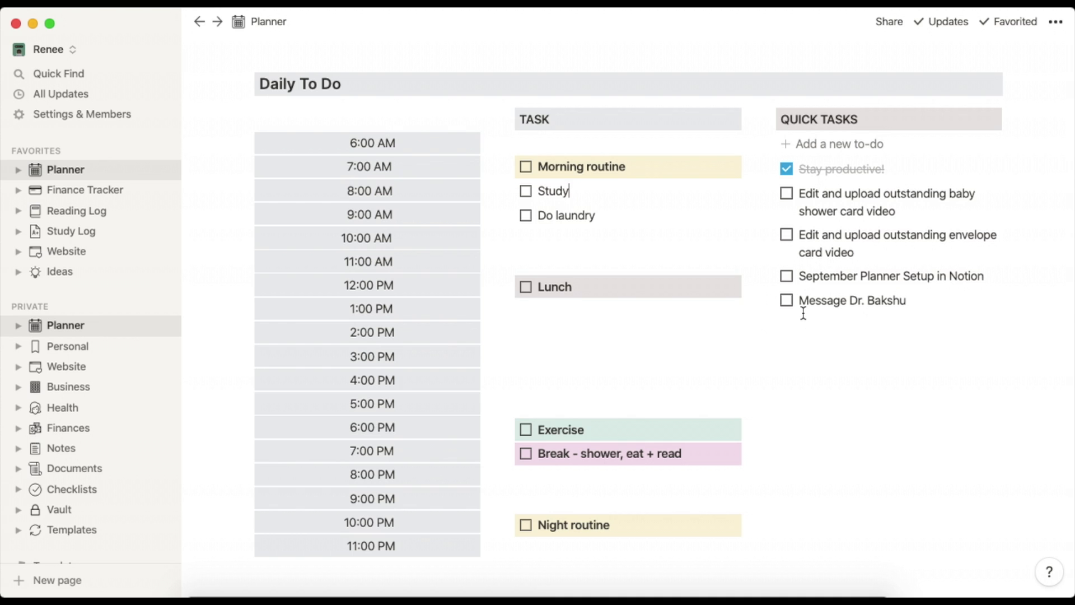
# Scroll up past the Tasks table and Journal gallery to the Planner's Index, Pages and Reminders.
pyautogui.scroll(15, 803, 313)
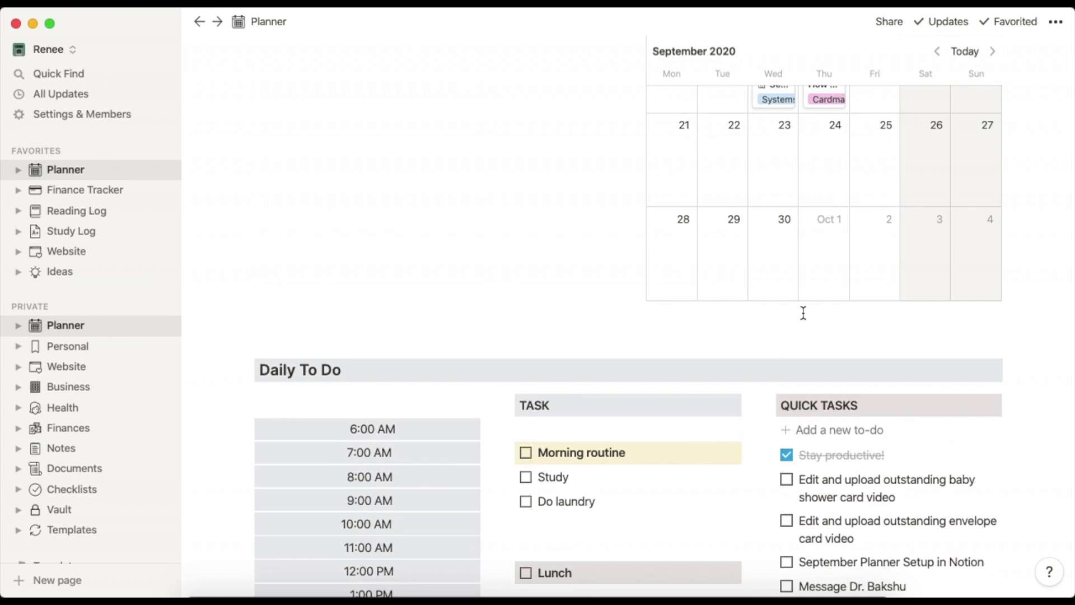
pyautogui.scroll(10, 803, 314)
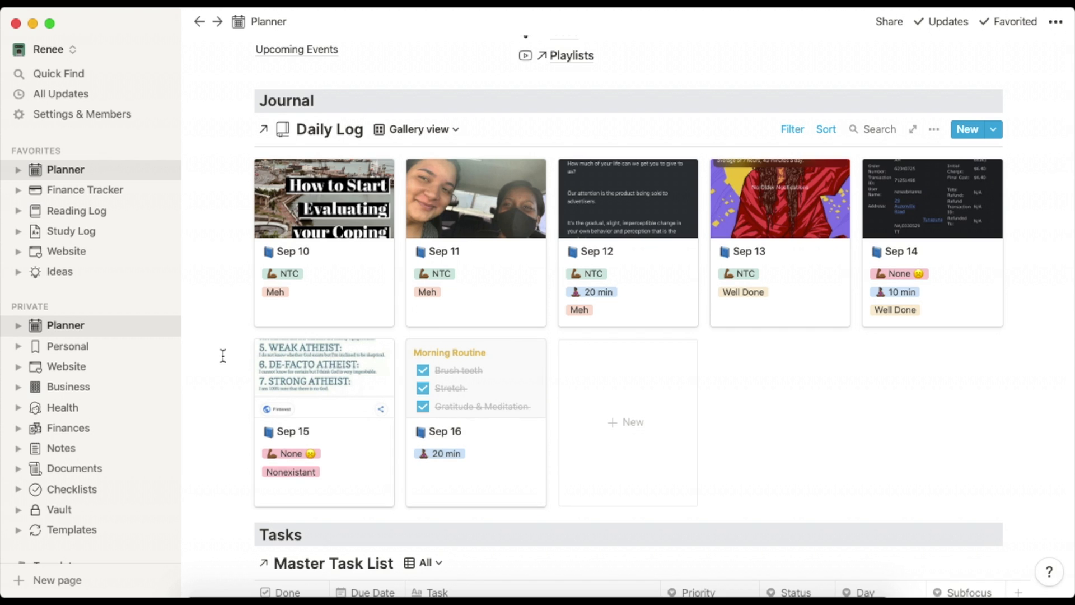
pyautogui.scroll(10, 223, 356)
pyautogui.scroll(1, 223, 356)
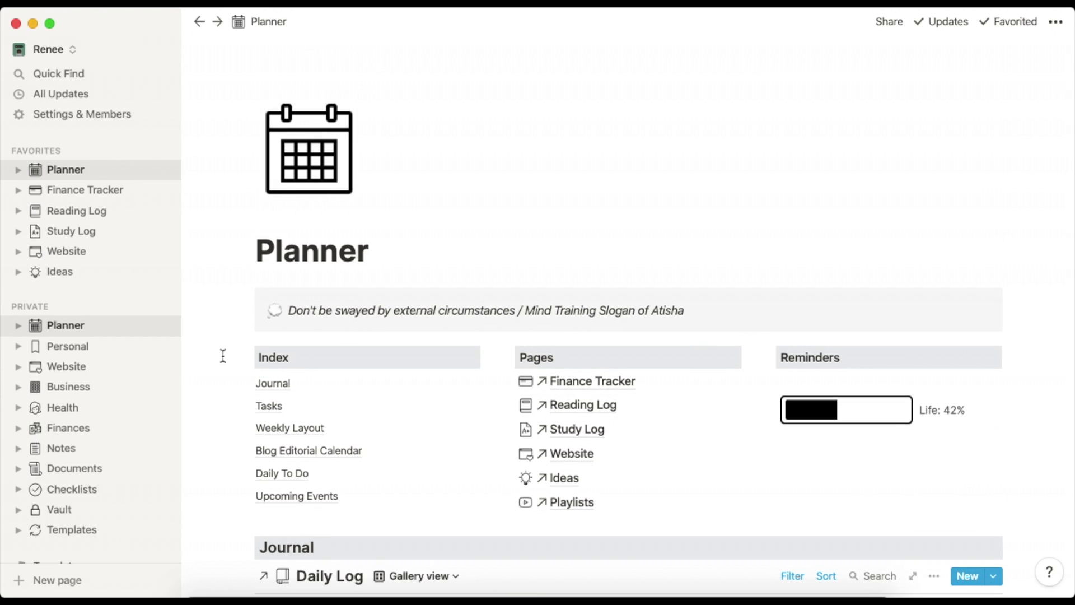